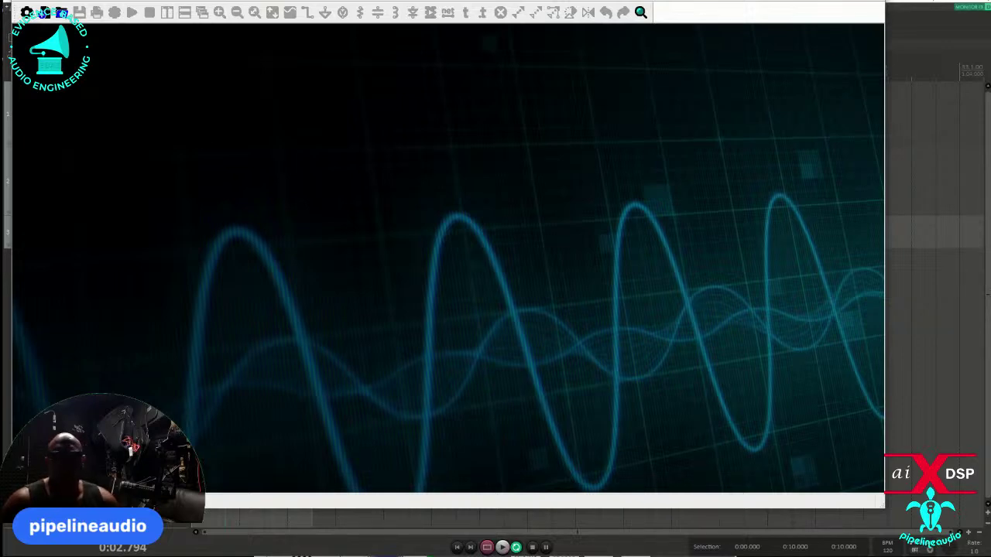
Reposition the program window and create a new blank schematic.
mouse_move(148, 0)
left_mouse_down()
mouse_move(222, 62)
mouse_move(173, 26)
mouse_move(186, 4)
mouse_move(164, 10)
left_mouse_up()
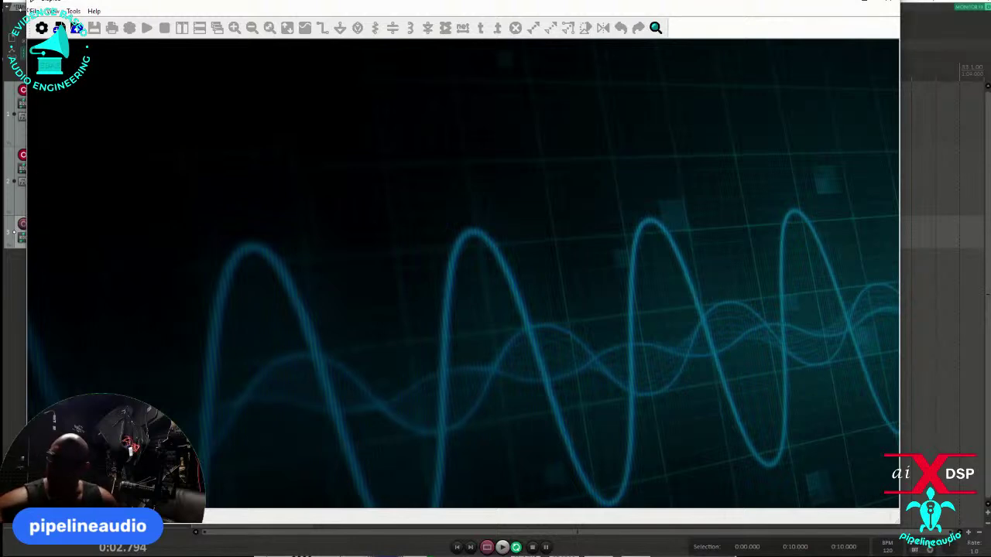
left_click(35, 11)
left_click(48, 22)
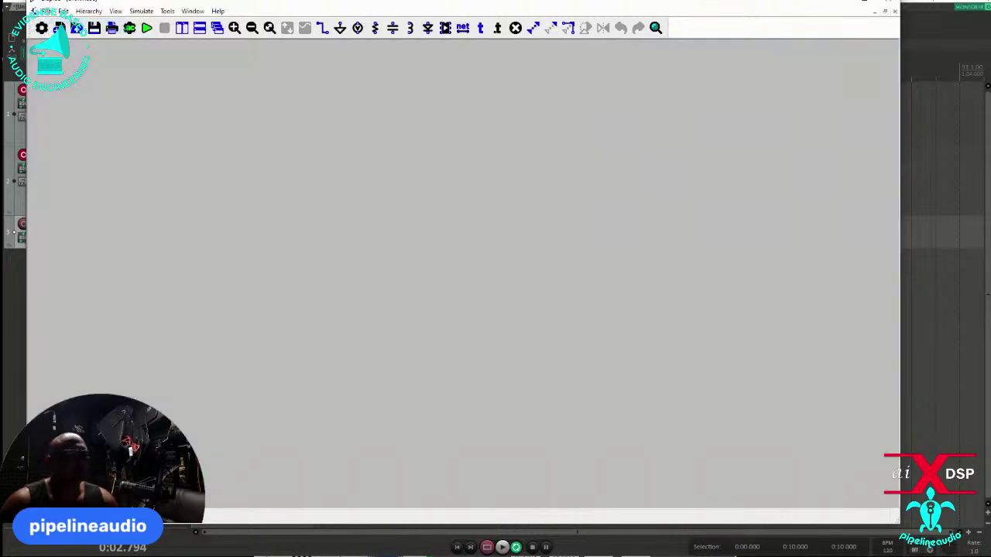
Try placing three resistors on the blank schematic, two of them at the same spot.
right_click(375, 29)
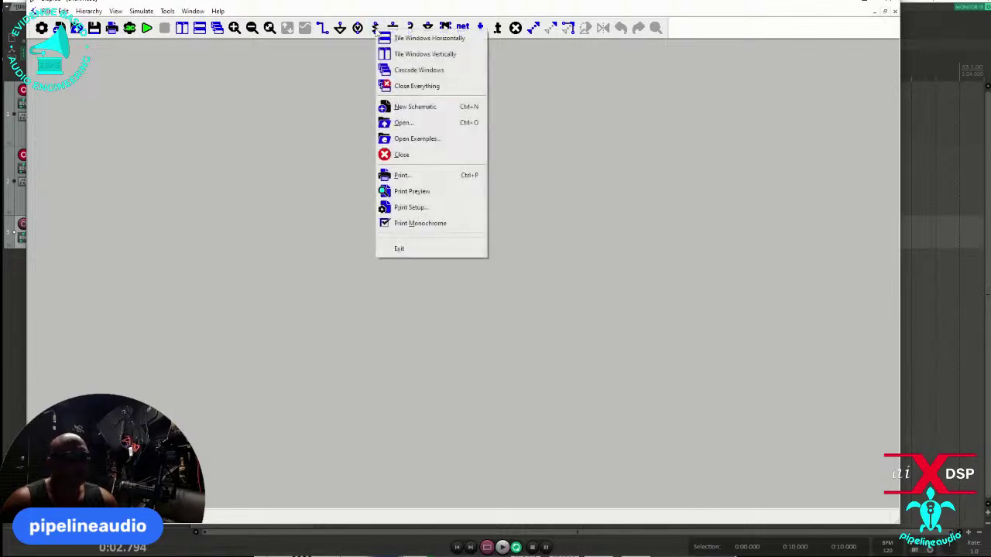
left_click(376, 29)
left_click(343, 101)
left_click(343, 101)
left_click(364, 226)
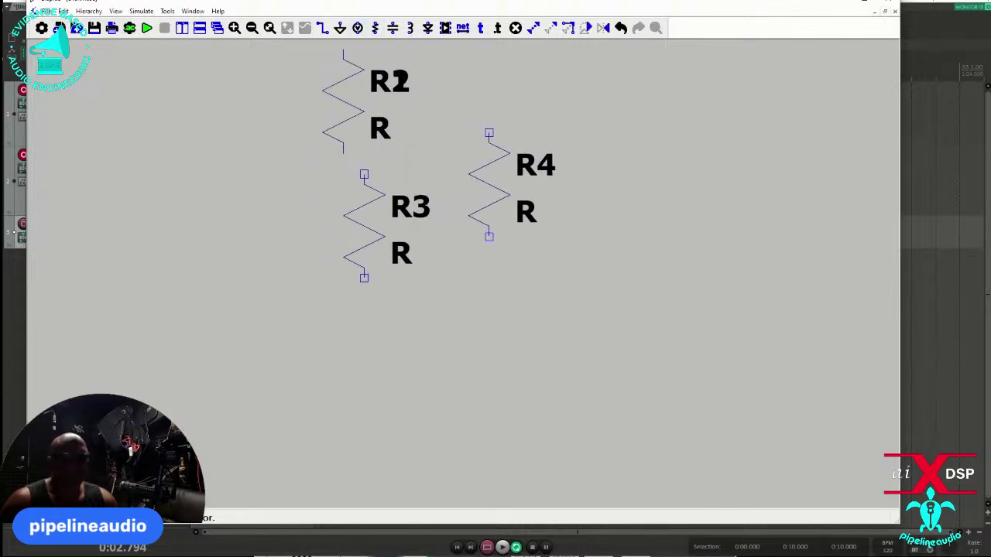
key("Escape")
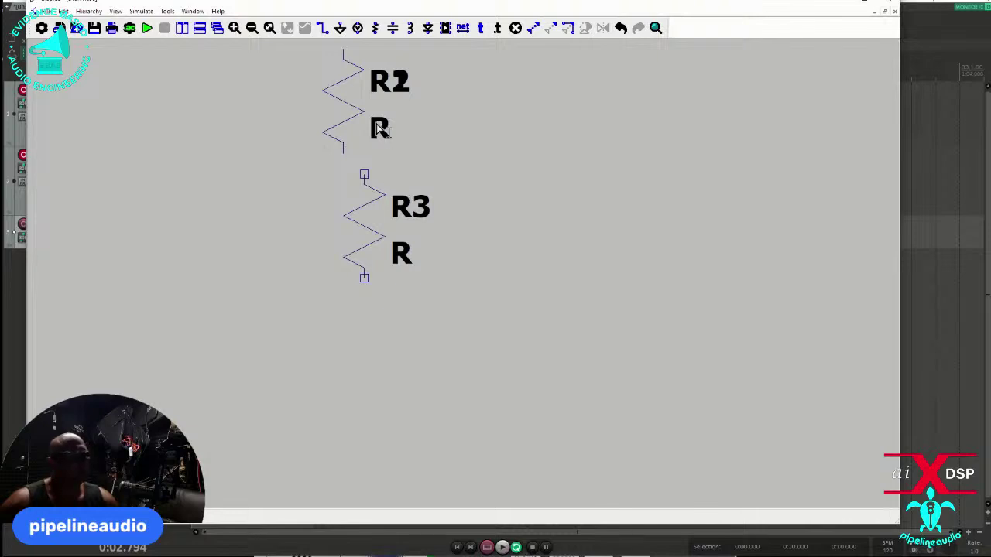
Delete all the placed resistors from the schematic.
left_click_drag(355, 111, 320, 183)
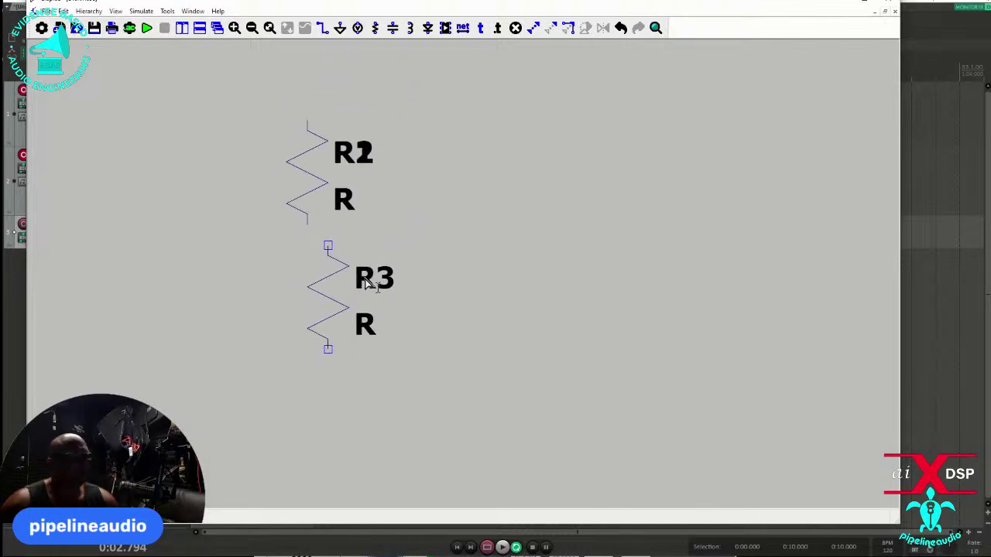
left_click_drag(364, 281, 432, 269)
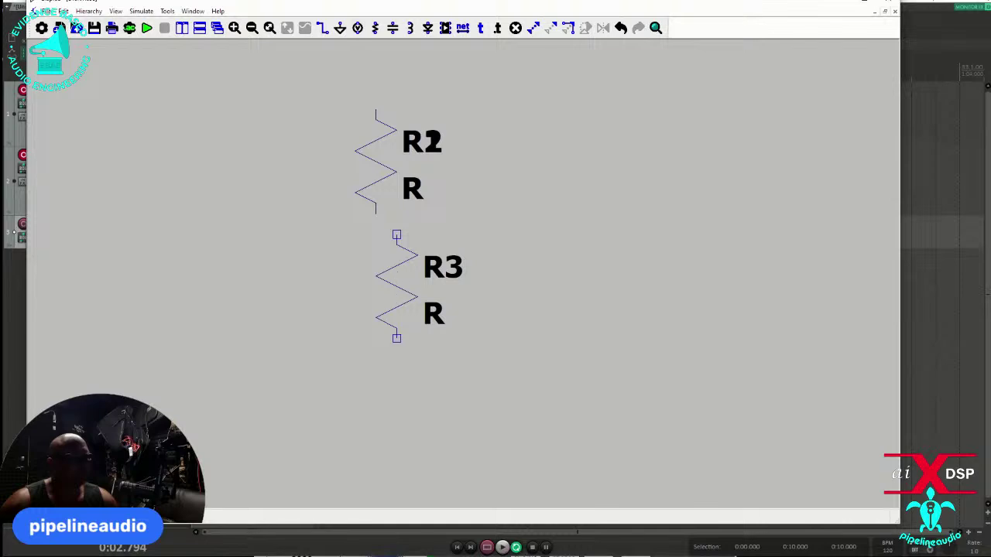
left_click_drag(420, 267, 403, 236)
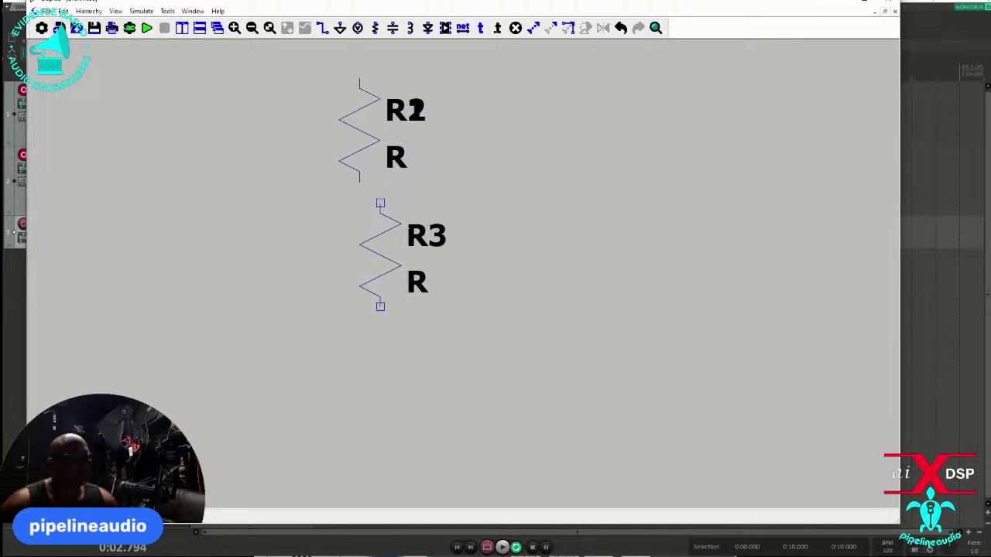
left_click(413, 239)
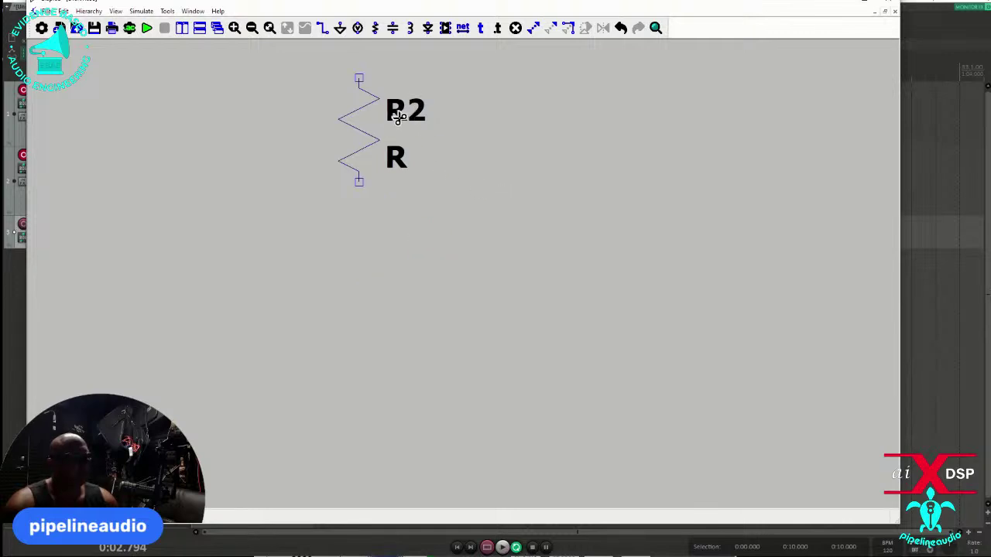
left_click(397, 121)
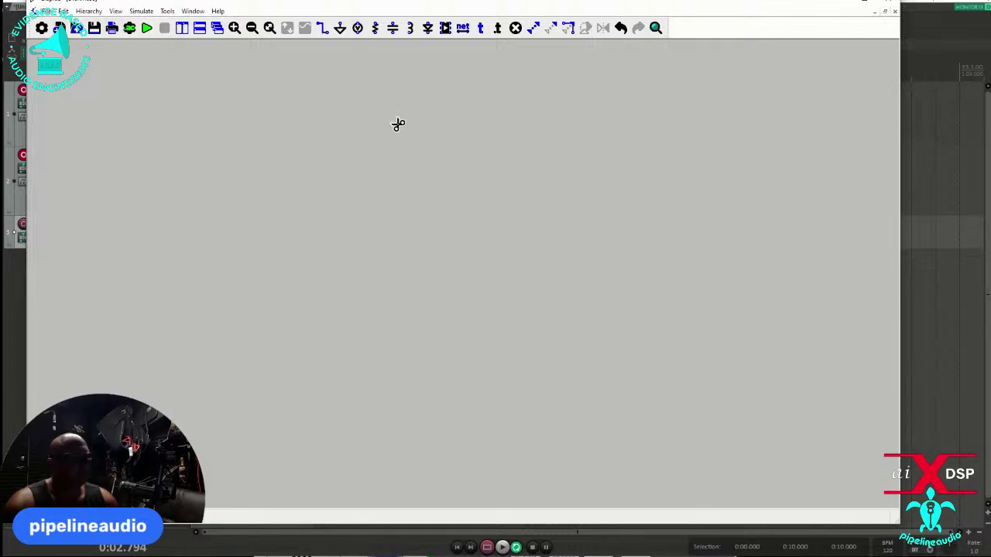
Place a single resistor on the empty schematic.
left_click(376, 28)
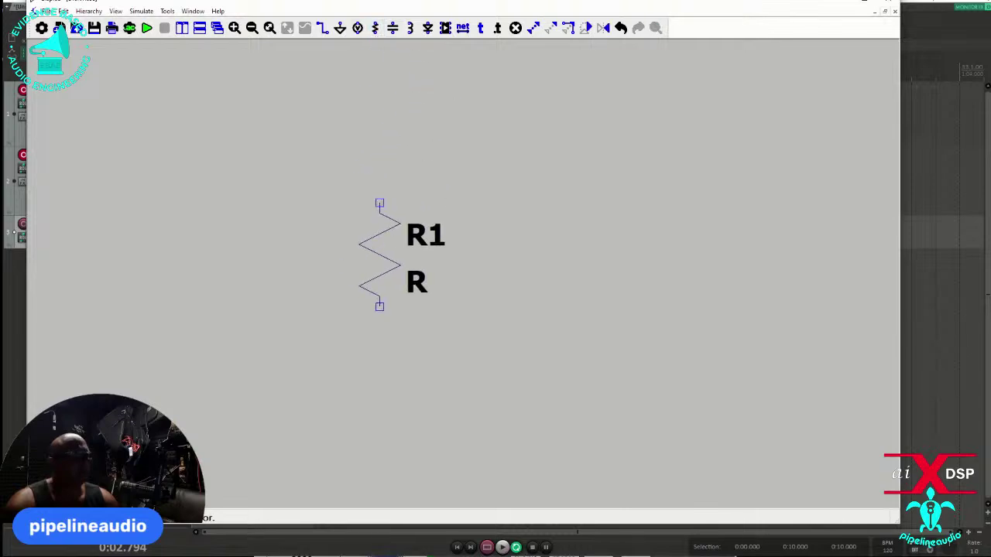
left_click(195, 257)
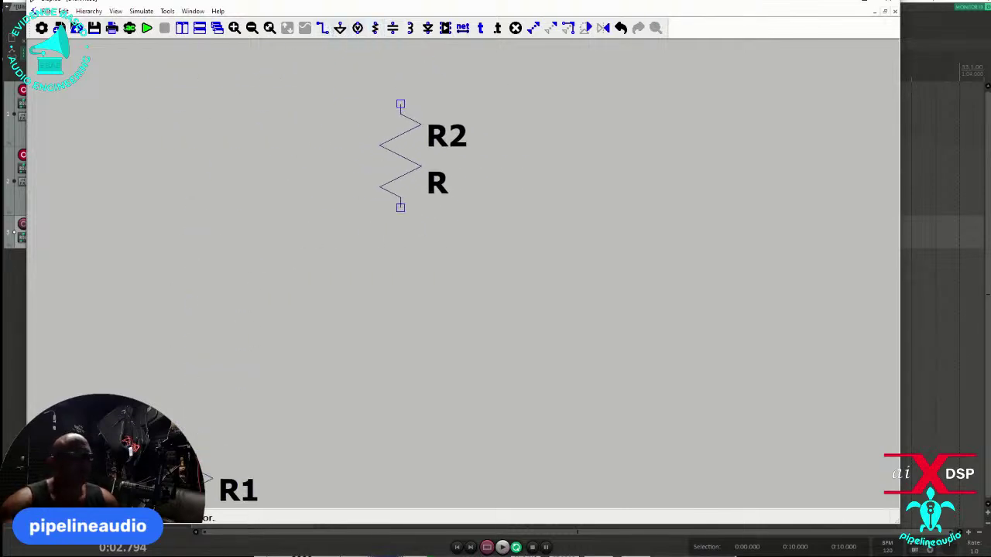
key("Escape")
scroll(358, 264, "down", 2)
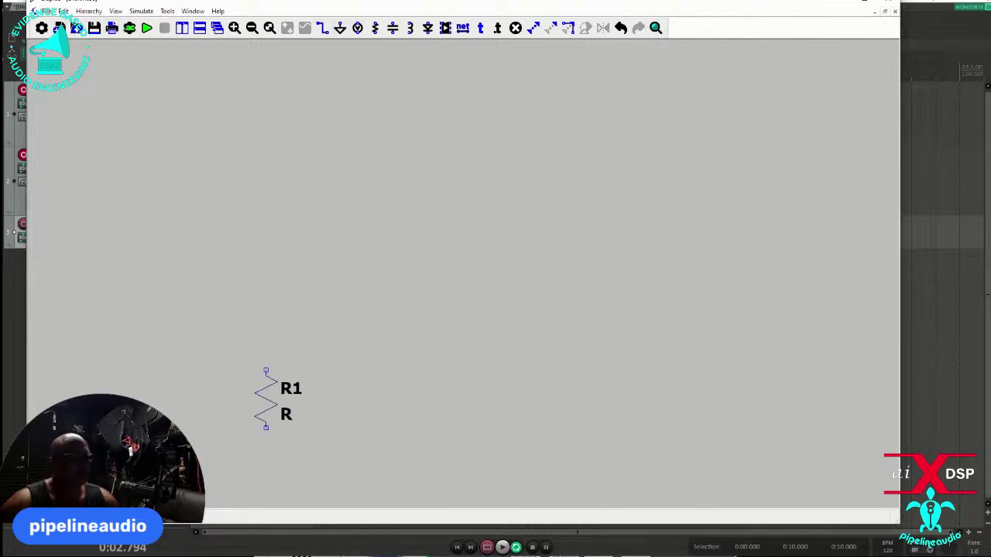
scroll(337, 285, "up", 1)
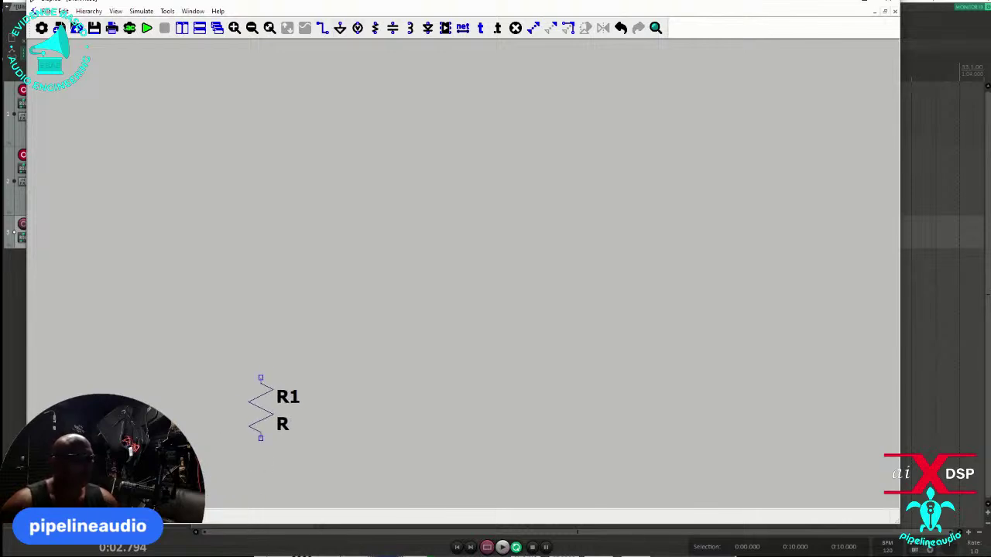
left_click_drag(271, 408, 287, 187)
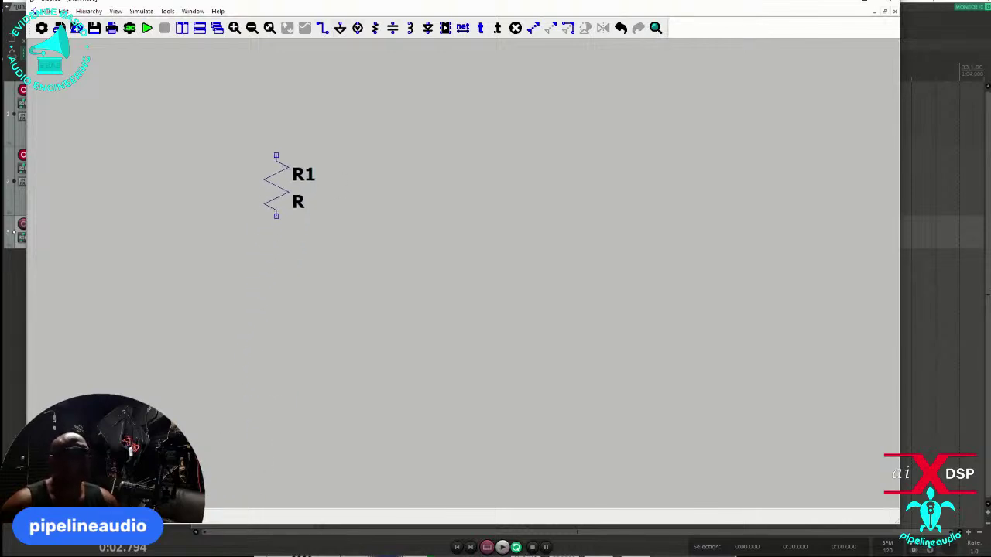
Search the component library for "poten" and look through the root symbol list for a potentiometer.
left_click(446, 29)
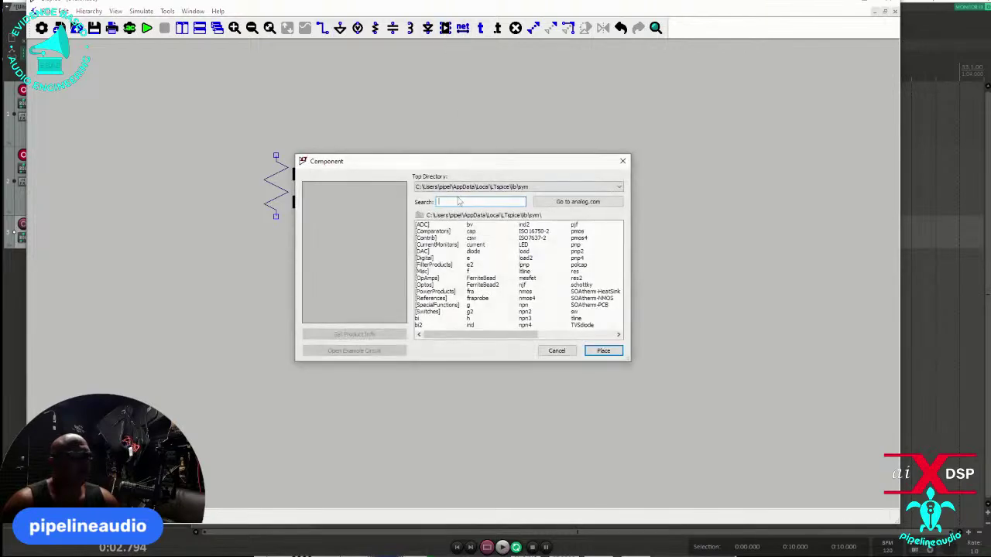
type("pot")
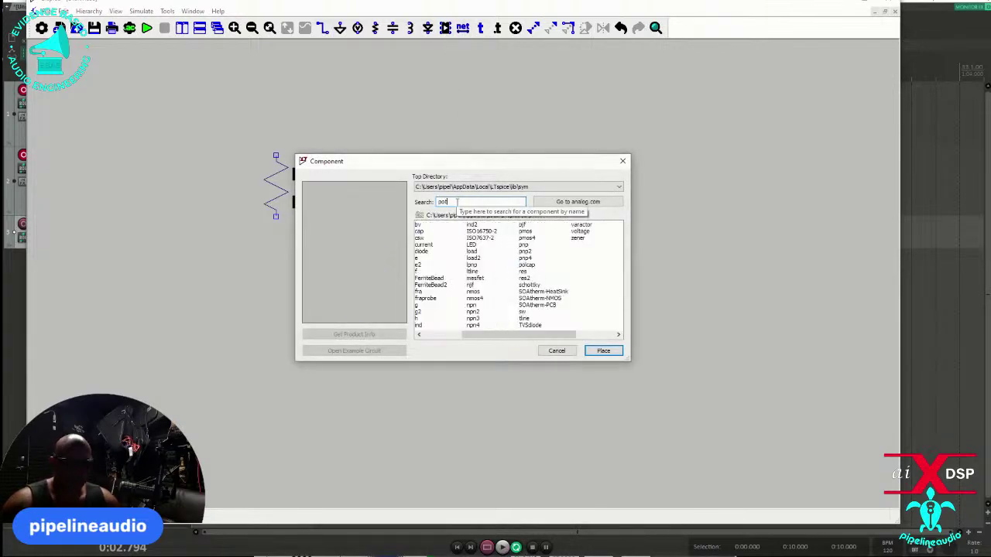
type("e")
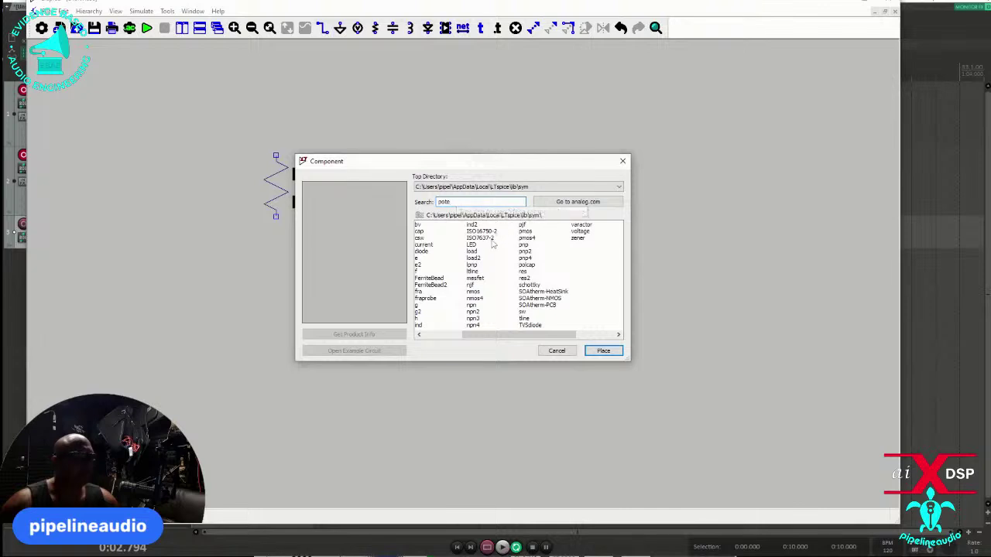
type("n")
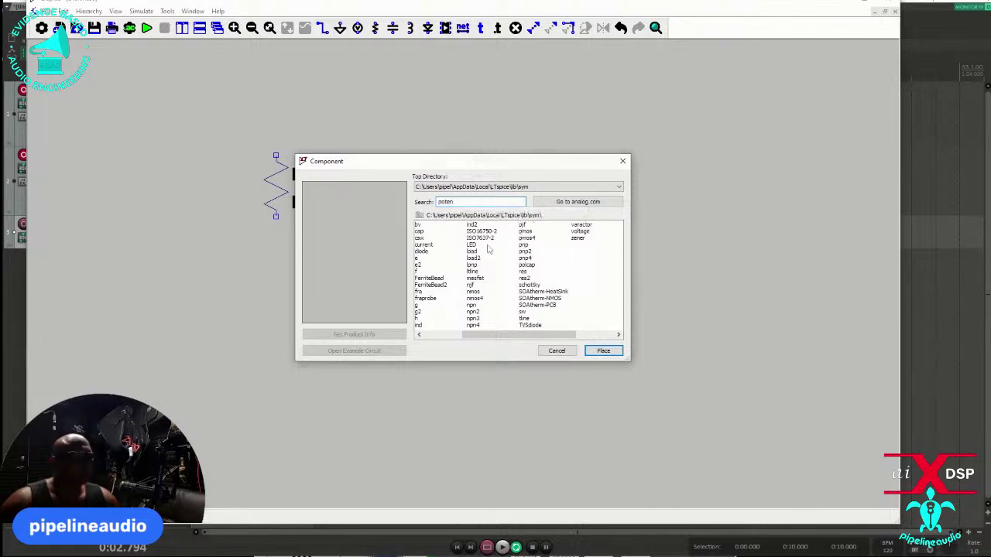
scroll(465, 267, "down", 1)
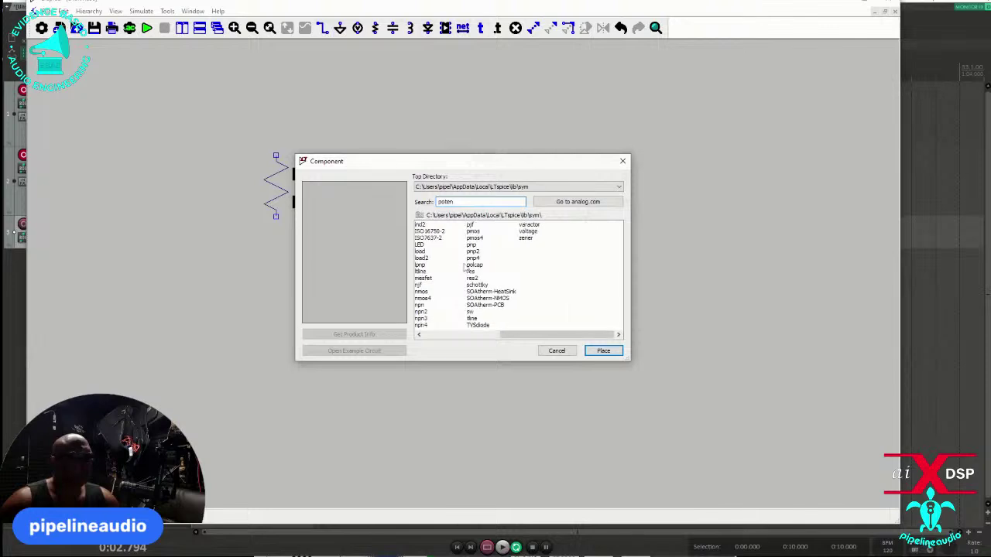
scroll(463, 267, "up", 2)
scroll(428, 288, "down", 2)
scroll(428, 287, "up", 2)
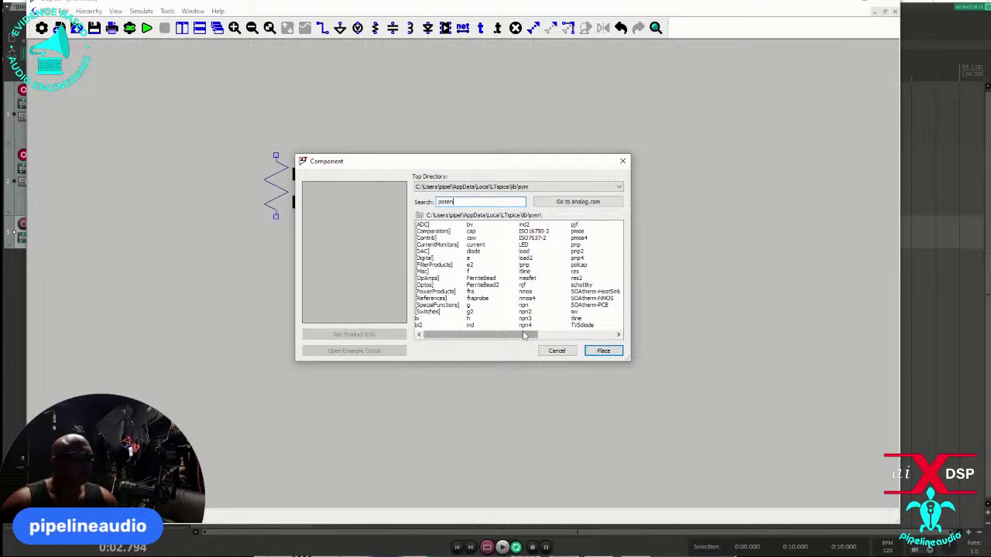
mouse_move(517, 335)
left_mouse_down()
mouse_move(529, 336)
mouse_move(518, 336)
left_mouse_up()
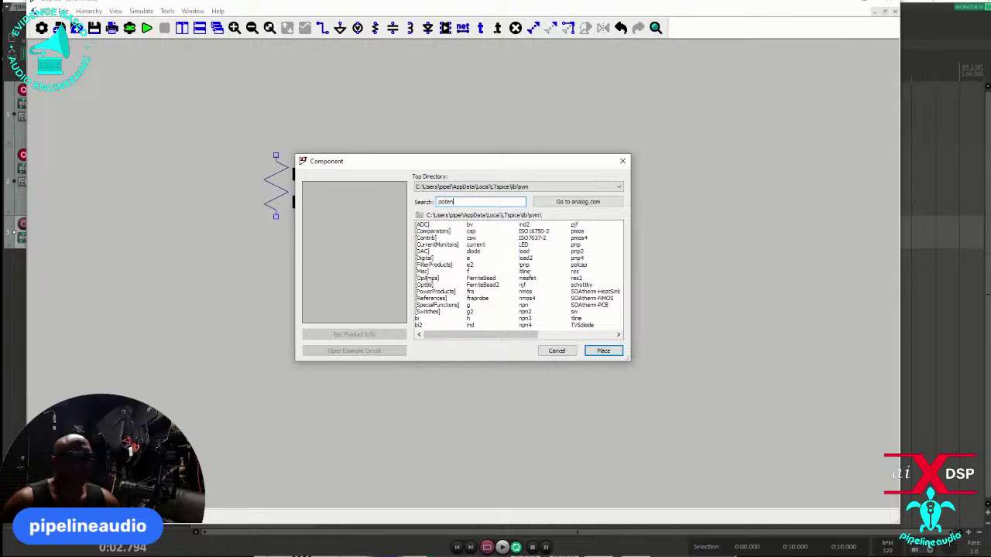
Look through the Misc folder and the root symbol list for a potentiometer, and close the component library without placing anything.
left_click(424, 271)
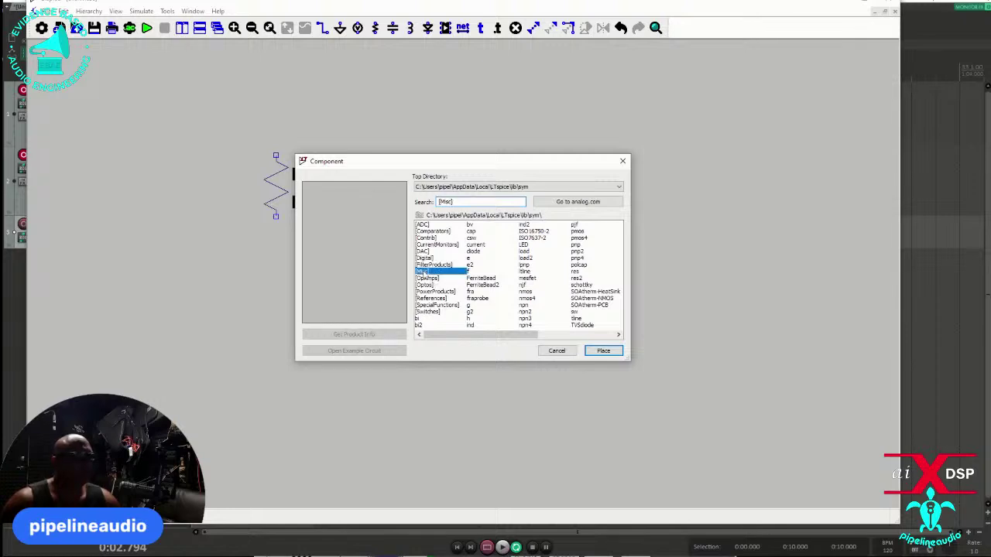
double_click(424, 271)
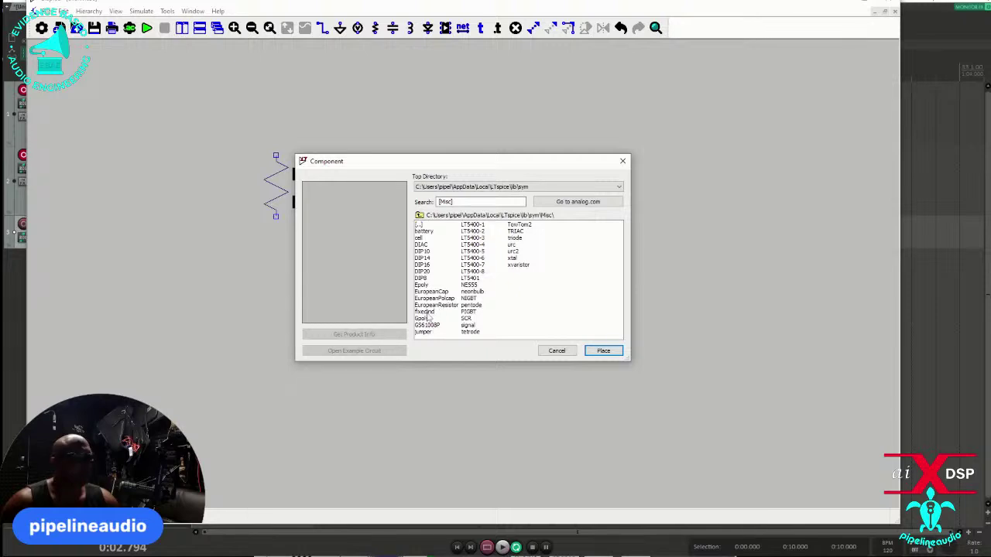
double_click(419, 224)
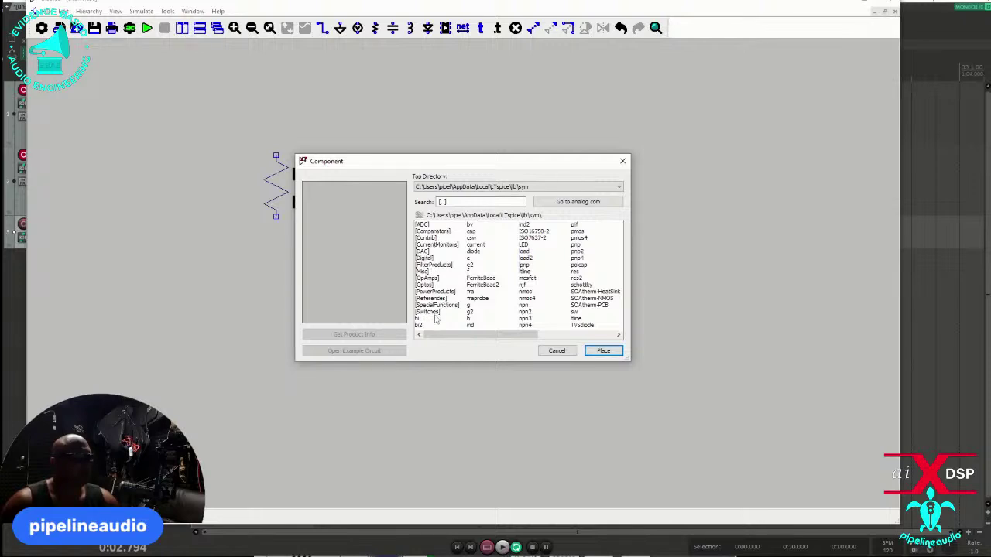
left_click_drag(475, 337, 499, 339)
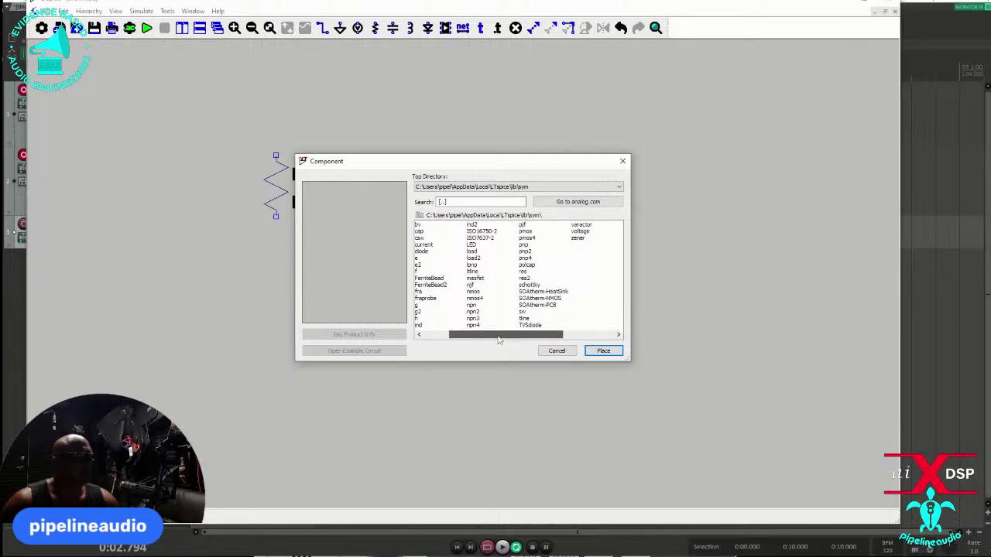
left_click_drag(499, 339, 486, 337)
left_click(554, 350)
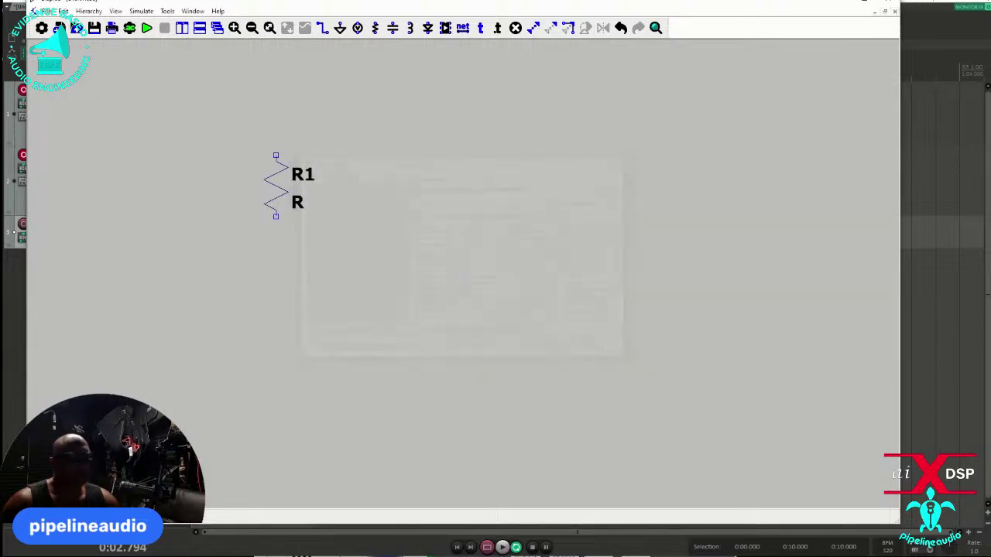
Assign the 25.50K, 0.100 W, 1% standard resistor to R1.
right_click(285, 195)
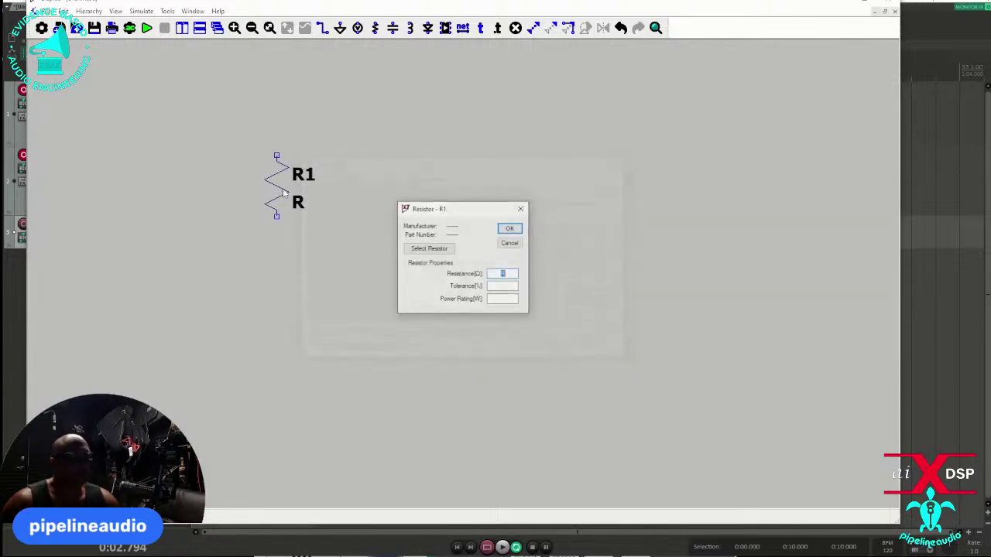
left_click(438, 249)
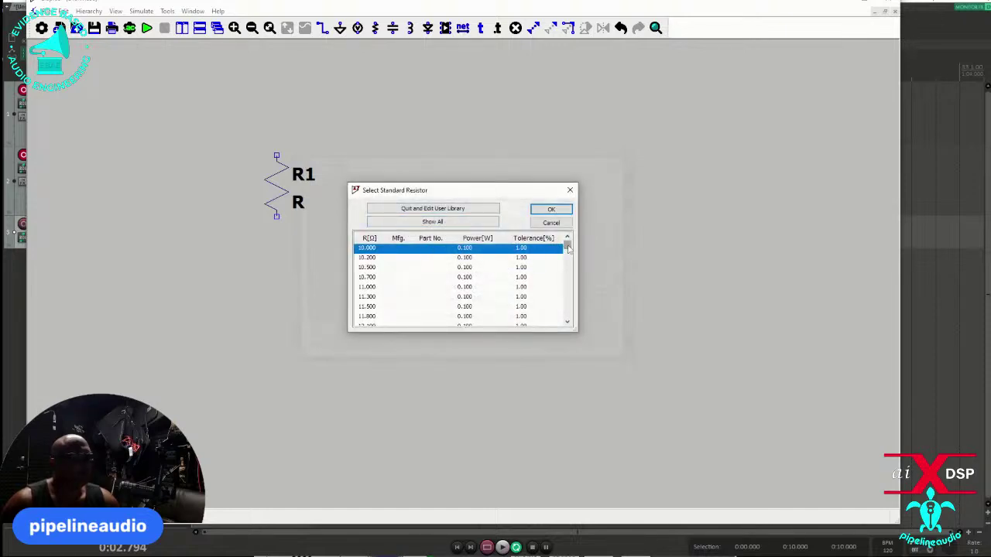
left_click_drag(567, 248, 567, 286)
scroll(416, 300, "down", 3)
scroll(379, 298, "down", 6)
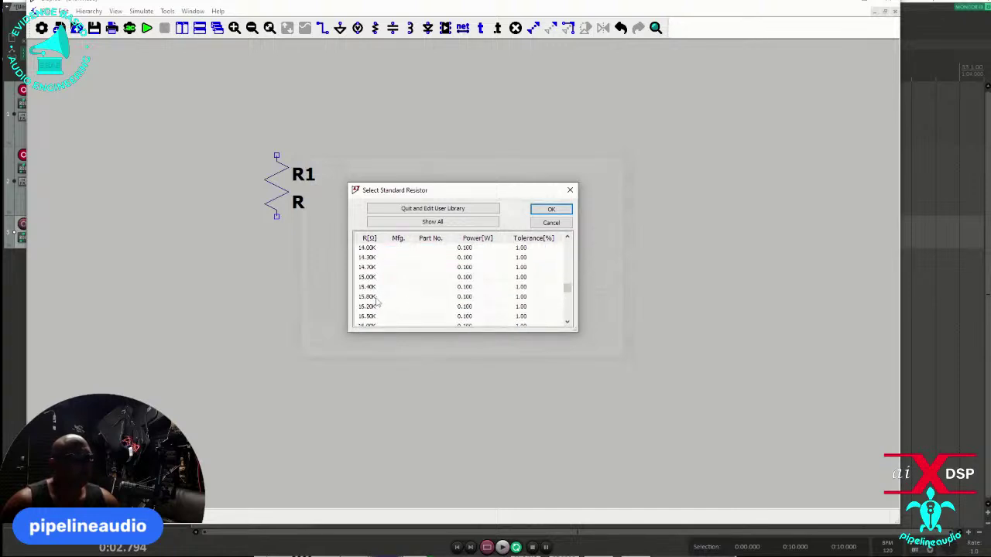
scroll(376, 305, "down", 2)
left_click(372, 317)
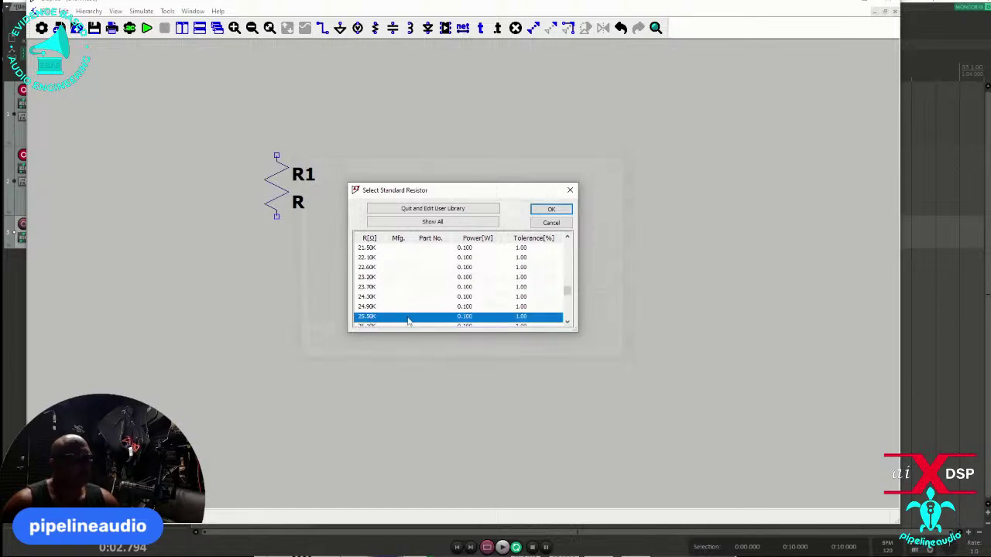
left_click(551, 210)
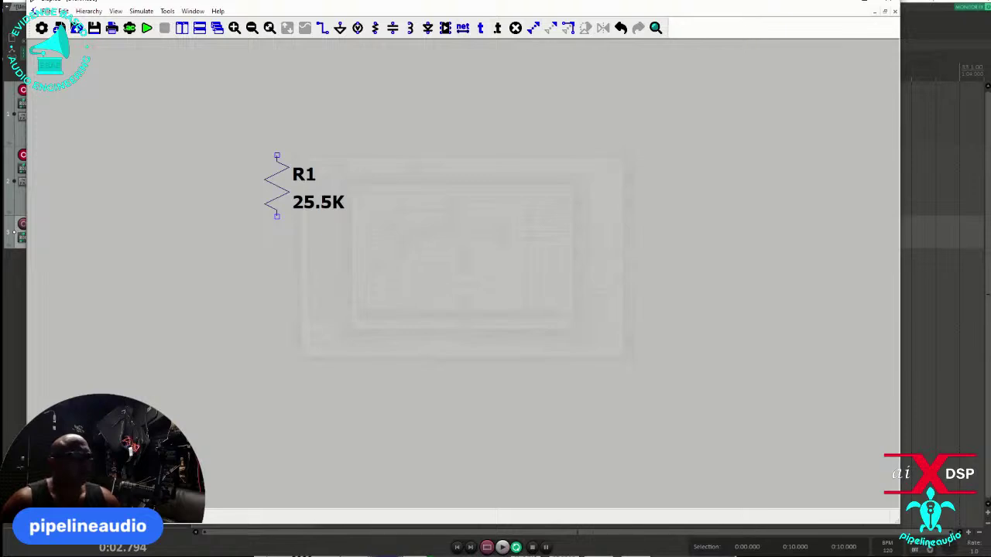
Place one capacitor above and beside R1 and set its capacitance to 0.1u.
left_click(395, 33)
left_click(399, 143)
key("Escape")
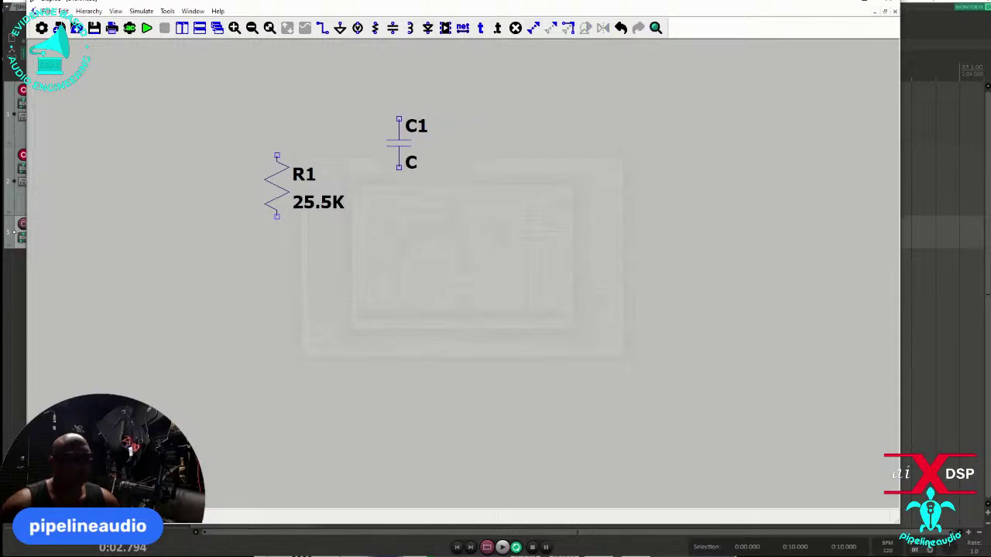
right_click(398, 143)
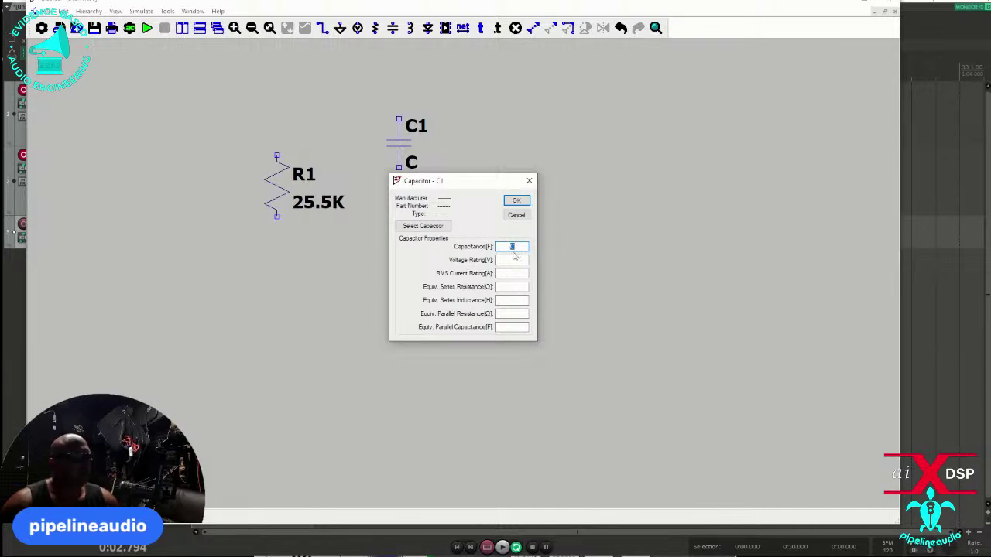
type("0.1u")
key("Return")
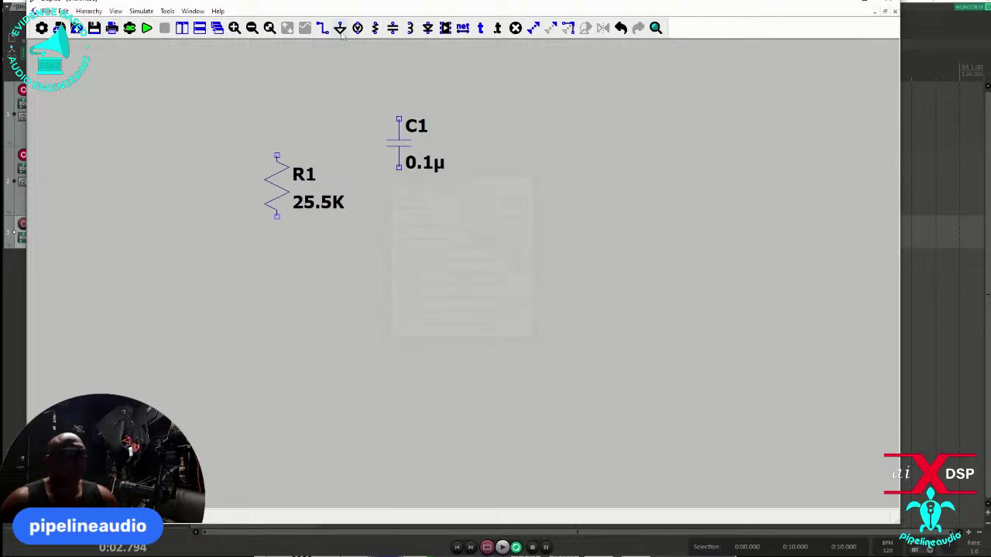
Place a ground symbol below C1 in the schematic and dismiss its net name settings unchanged.
left_click(339, 28)
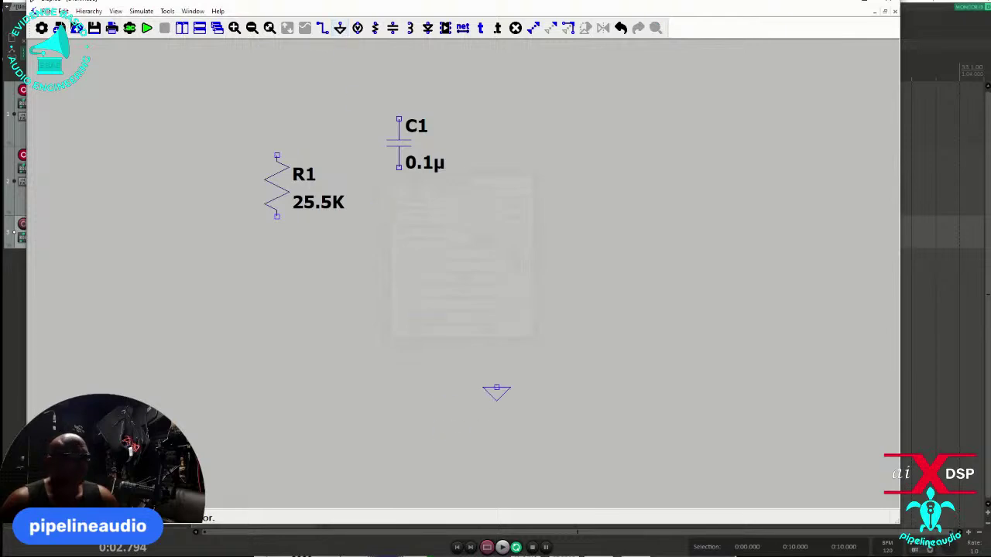
left_click(472, 368)
right_click(474, 370)
right_click(472, 370)
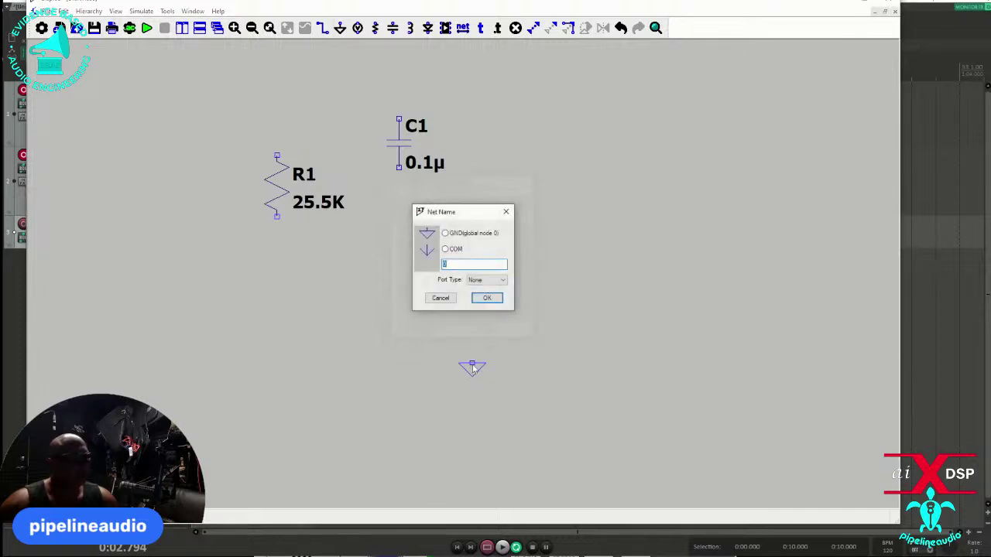
left_click(440, 299)
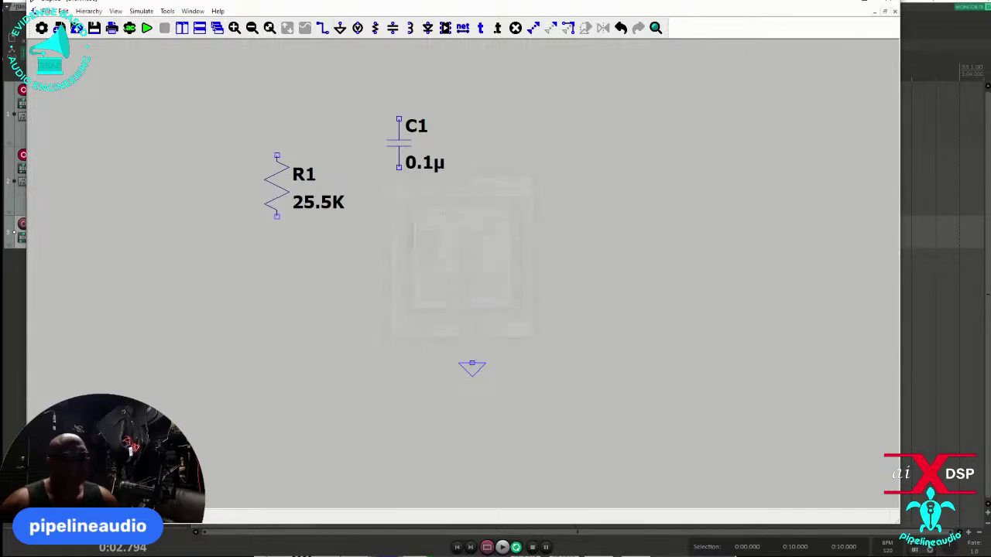
Place a voltage source in the schematic, above R1 and to its left.
right_click(375, 30)
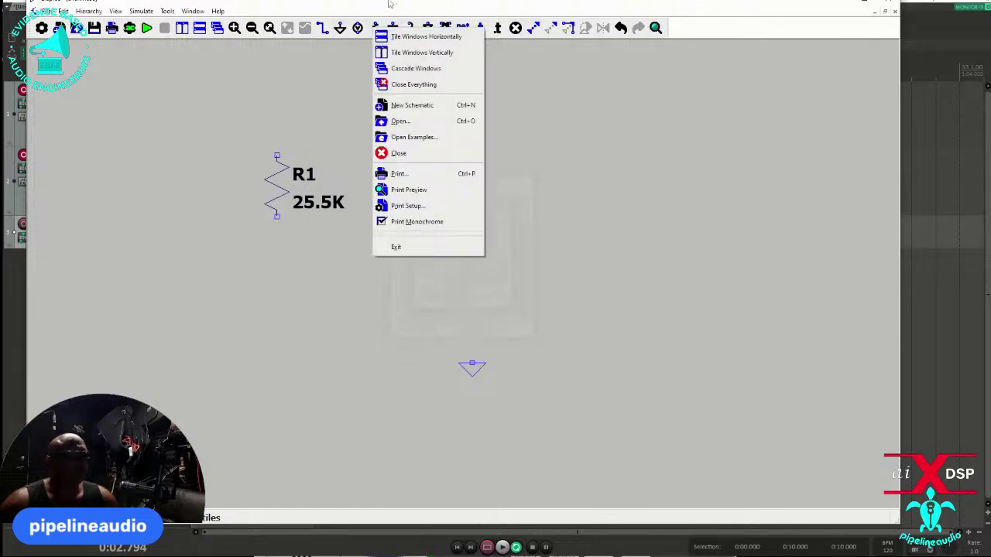
left_click(391, 3)
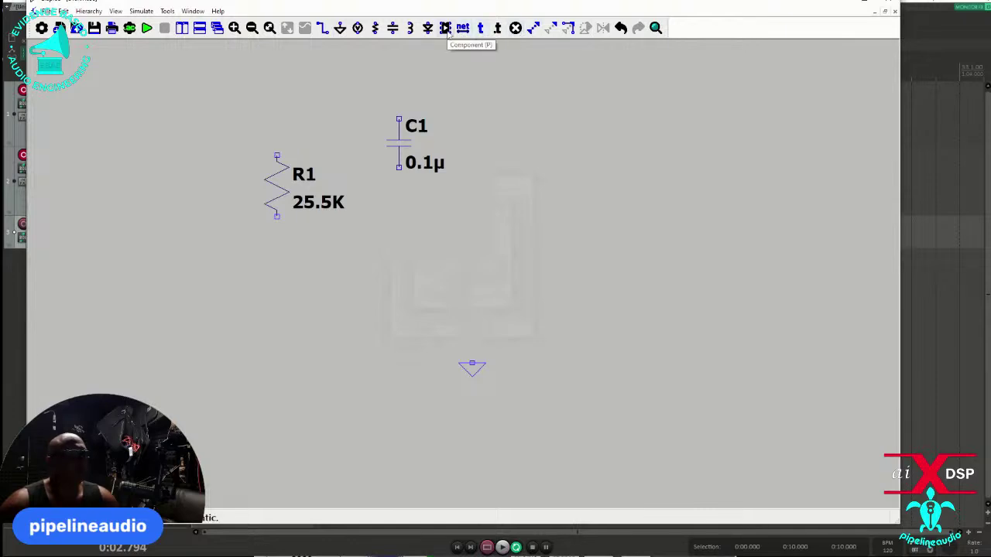
left_click(357, 29)
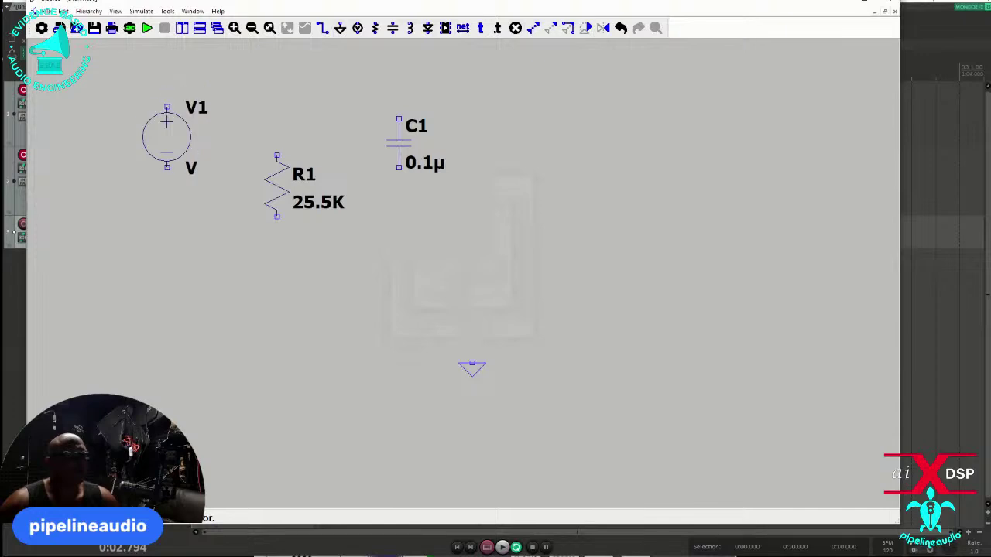
left_click(143, 97)
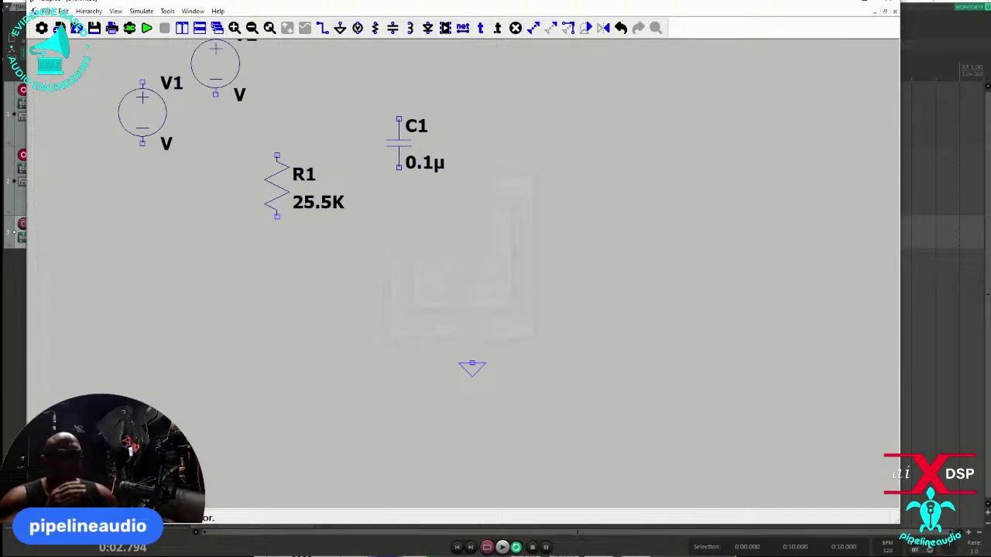
Open the full-size EMG wiring diagram for two volume, one tone and 3-way blade selector in the browser, and study it.
scroll(214, 73, "up", 3)
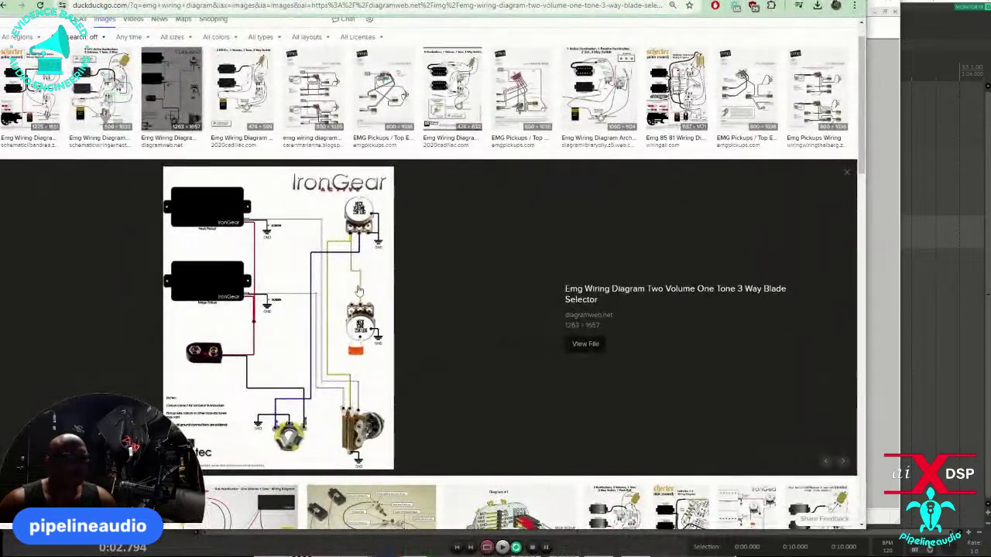
left_click(319, 298)
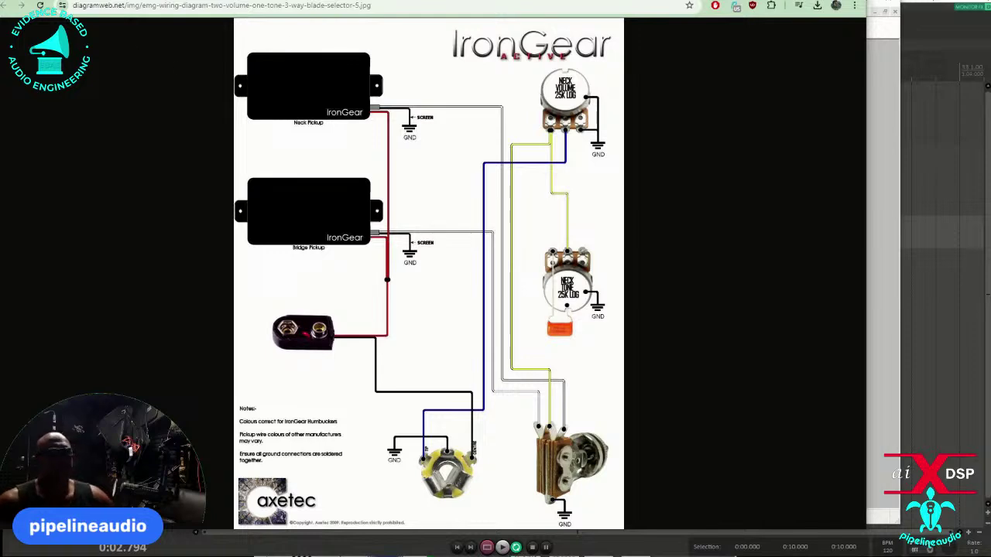
key("super+Down")
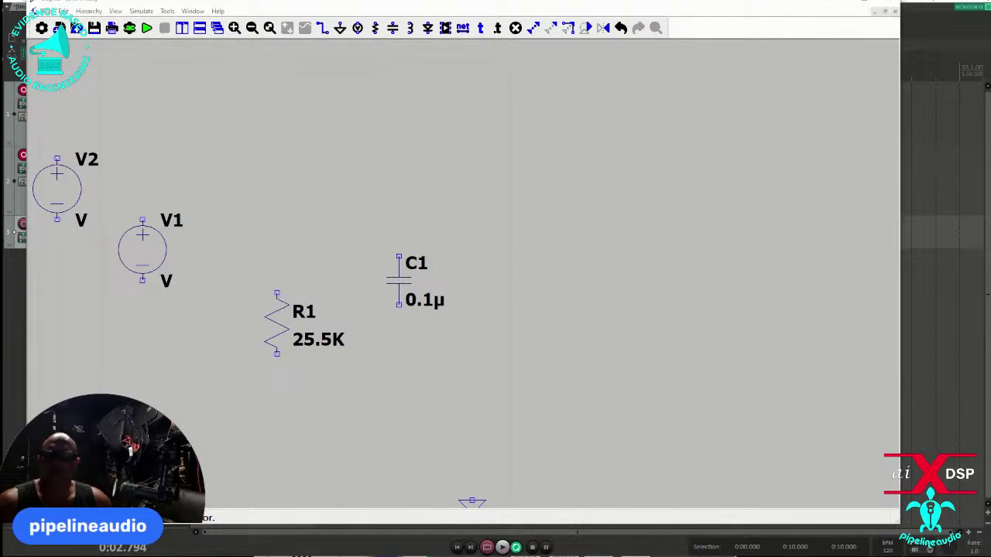
Switch to the YouTube video "LTspice Potentiometer Download and Install" and watch how the potentiometer files are installed.
key("alt+Tab")
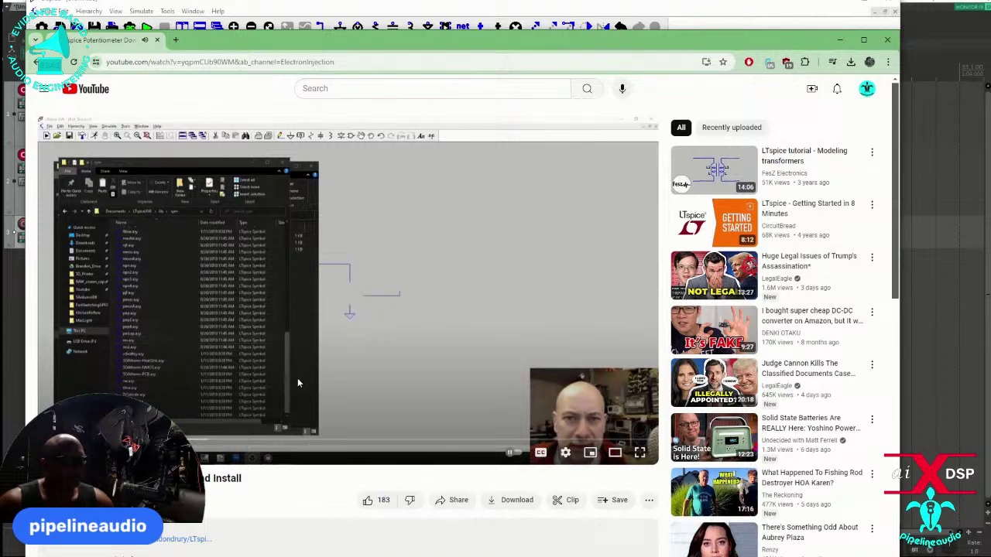
left_click(379, 370)
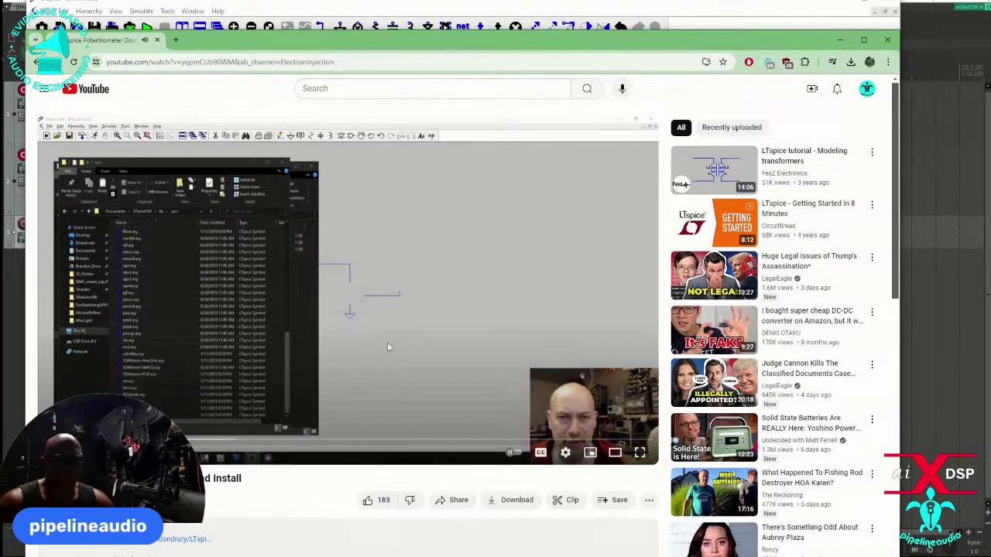
left_click(349, 352)
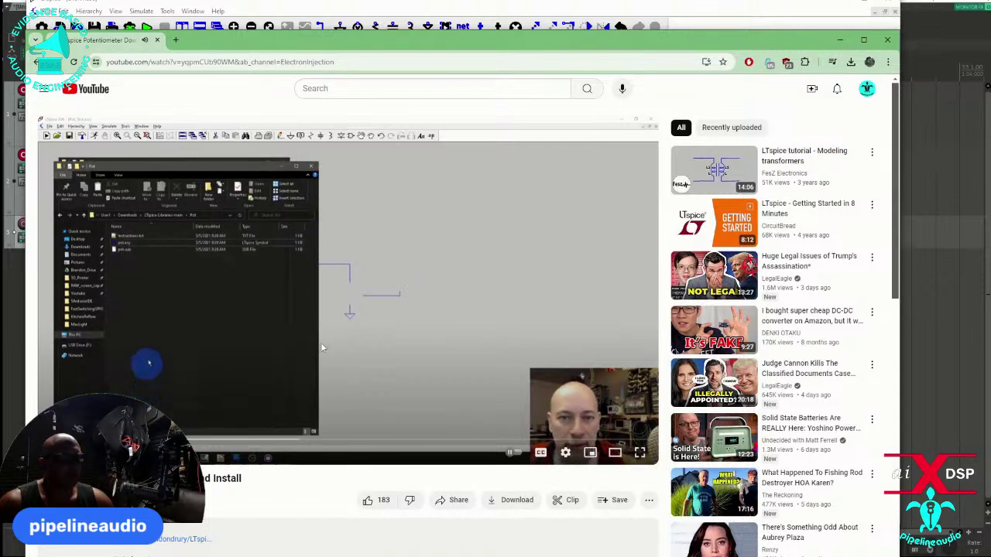
left_click(392, 331)
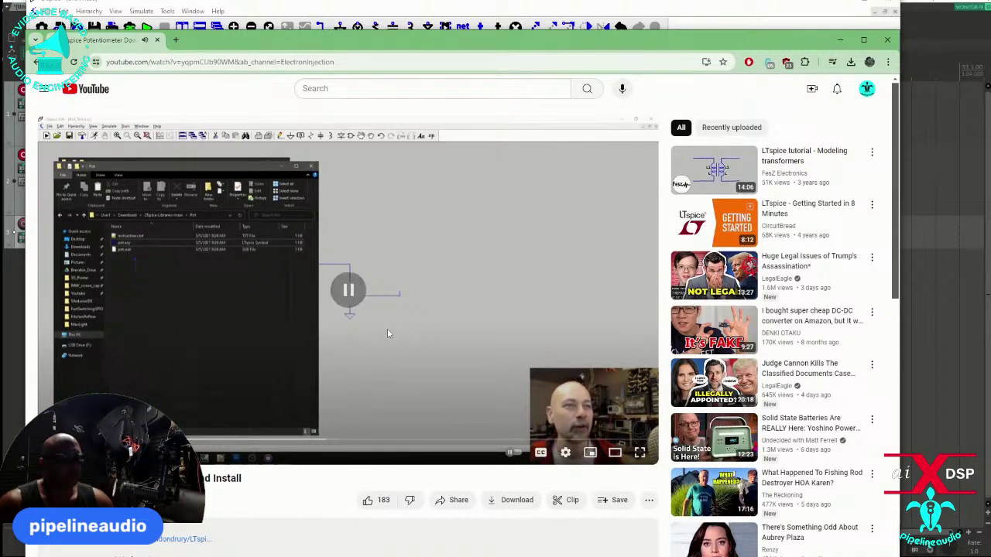
Open the LTspice-Libraries GitHub repository linked in the video description, view its contents, and close the page.
scroll(386, 334, "down", 2)
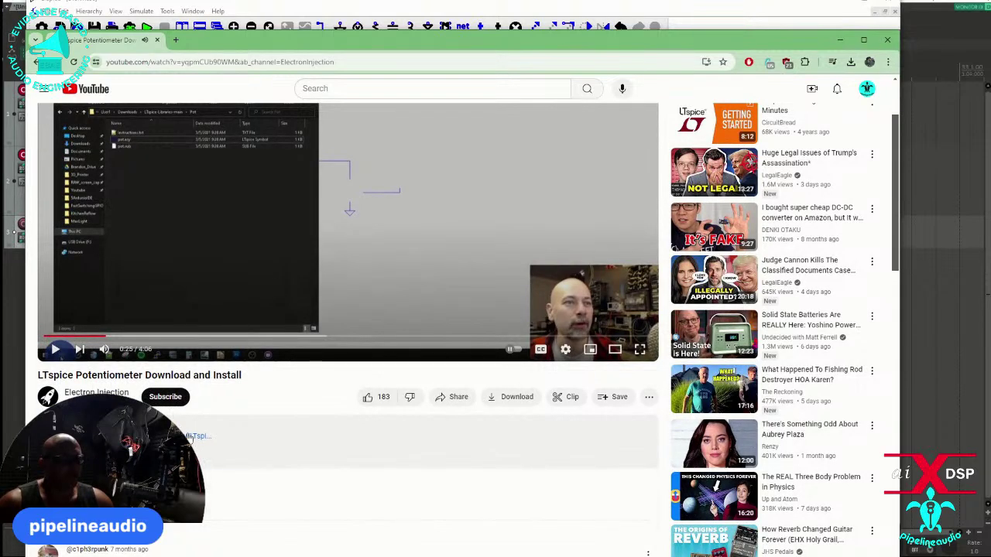
left_click(201, 433)
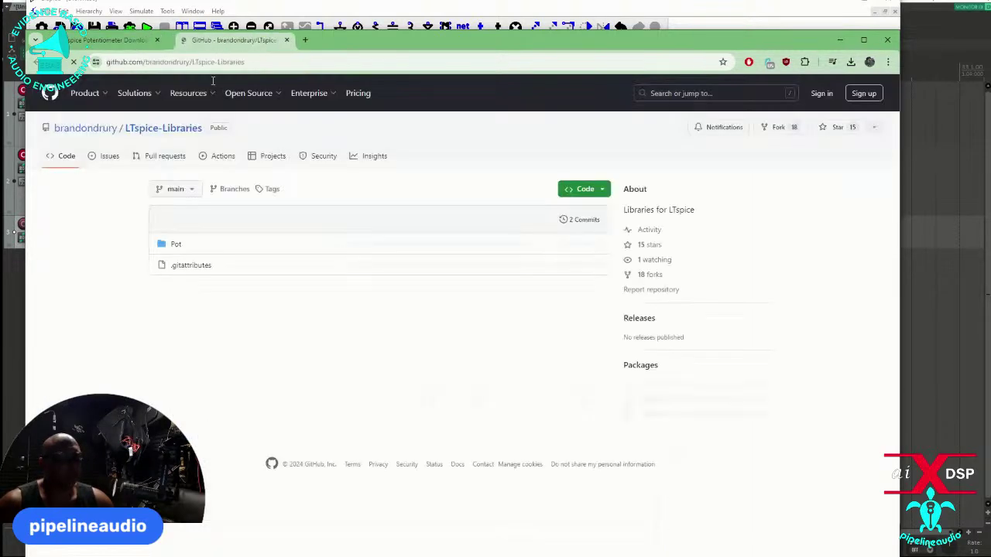
key("ctrl+w")
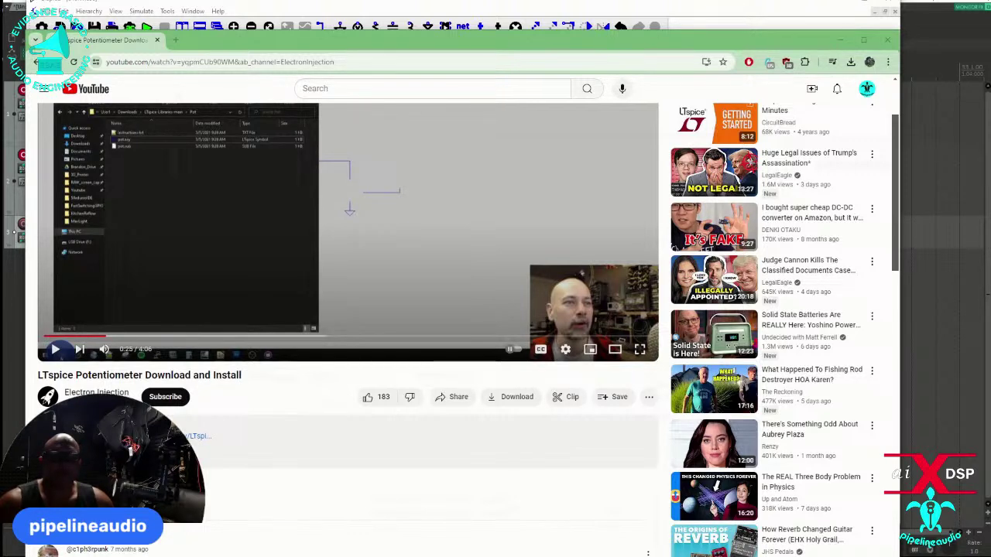
Check the downloaded LTspice-Libraries-main.zip archive and return to the potentiometer installation video.
left_click(232, 257)
key("alt+Tab")
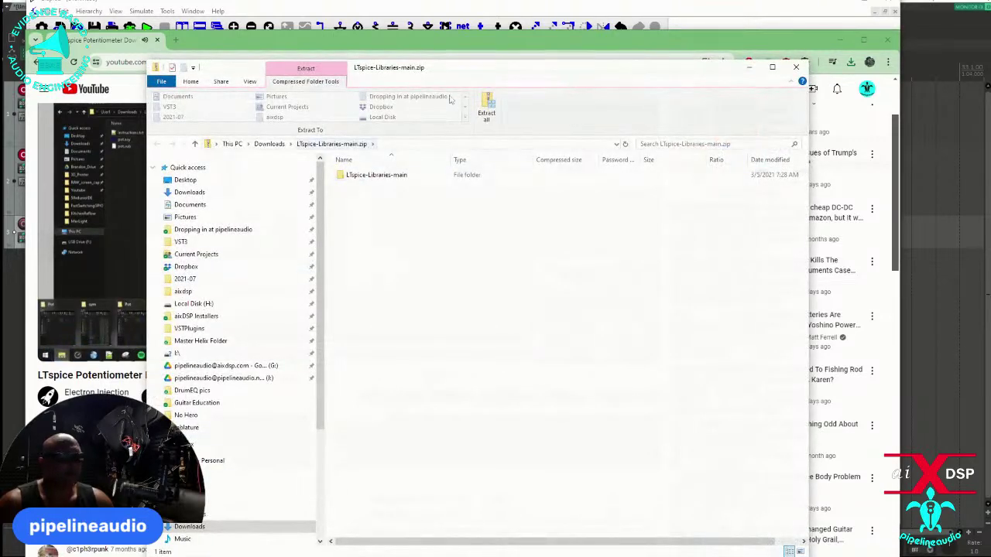
key("alt+Tab")
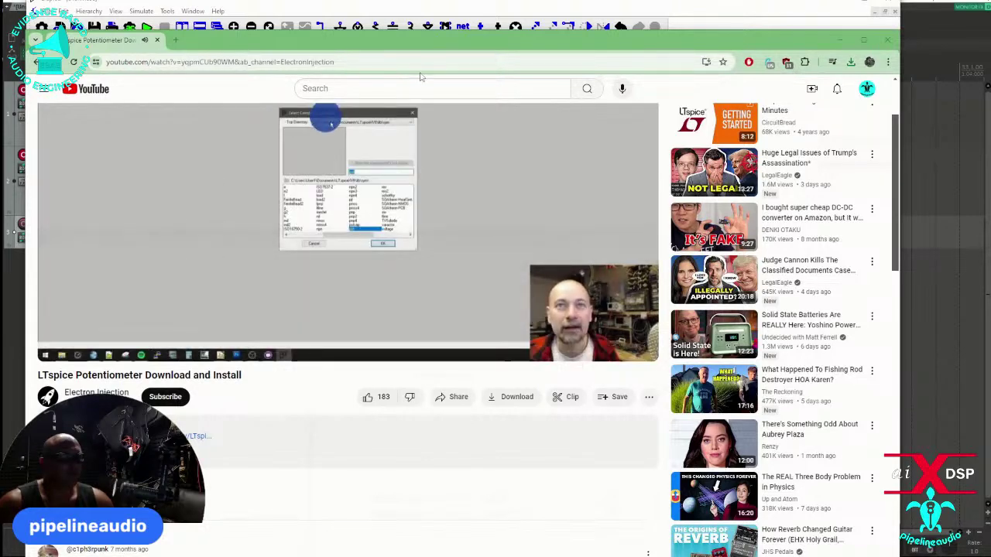
Move the browser window out of the way and end voltage source placement in LTspice.
left_click_drag(413, 44, 0, 65)
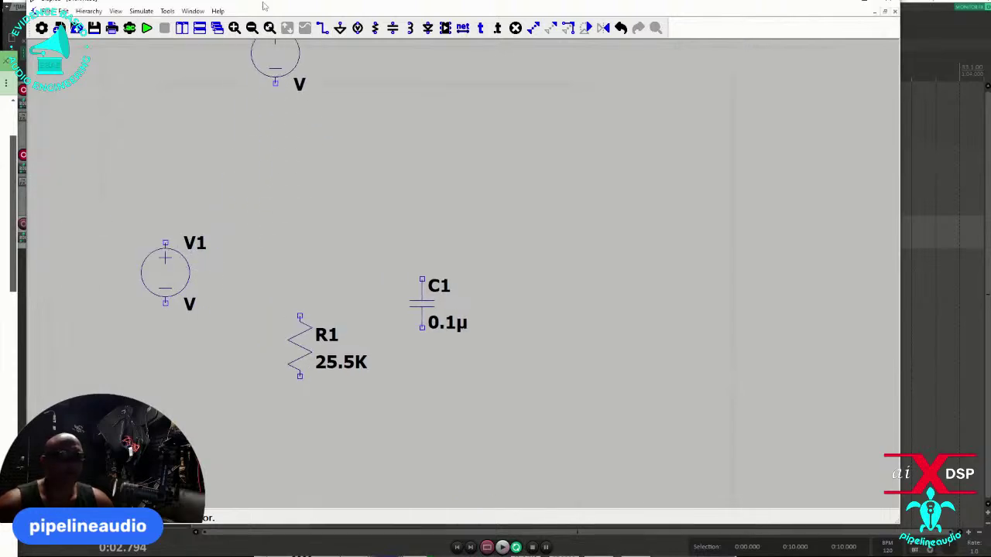
key("Escape")
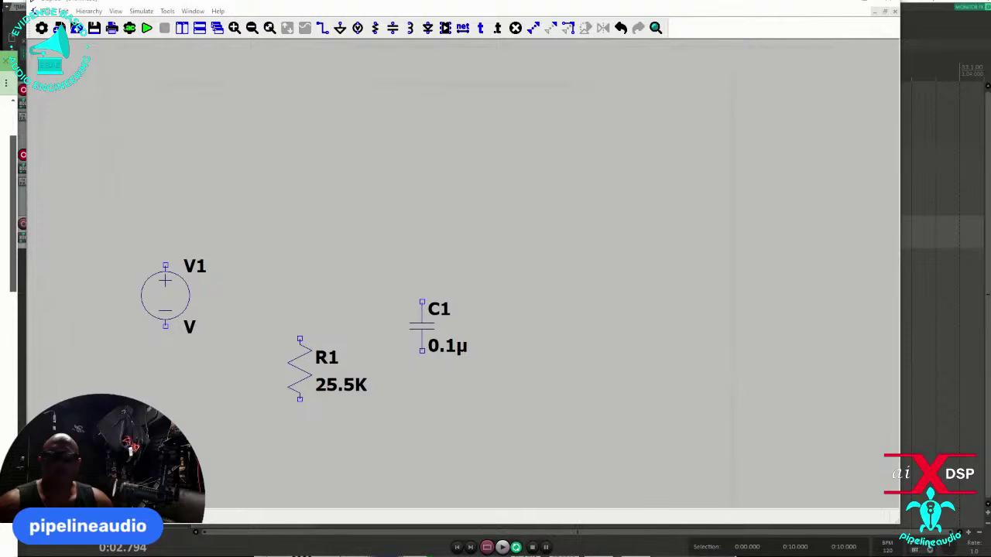
Switch to File Explorer, look inside the LTspice folder in Documents, and move the window clear of the LTspice toolbar.
key("super+e")
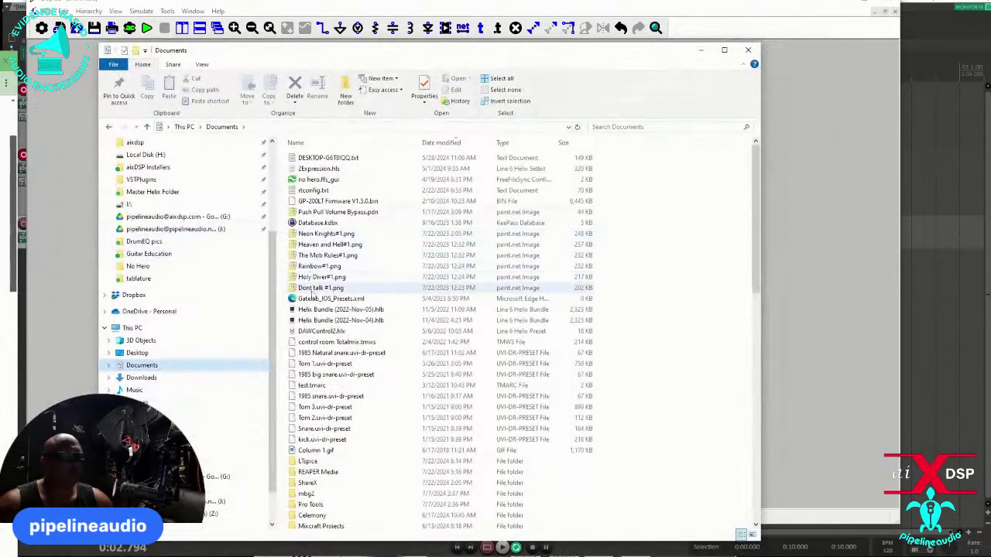
scroll(301, 411, "down", 2)
double_click(300, 414)
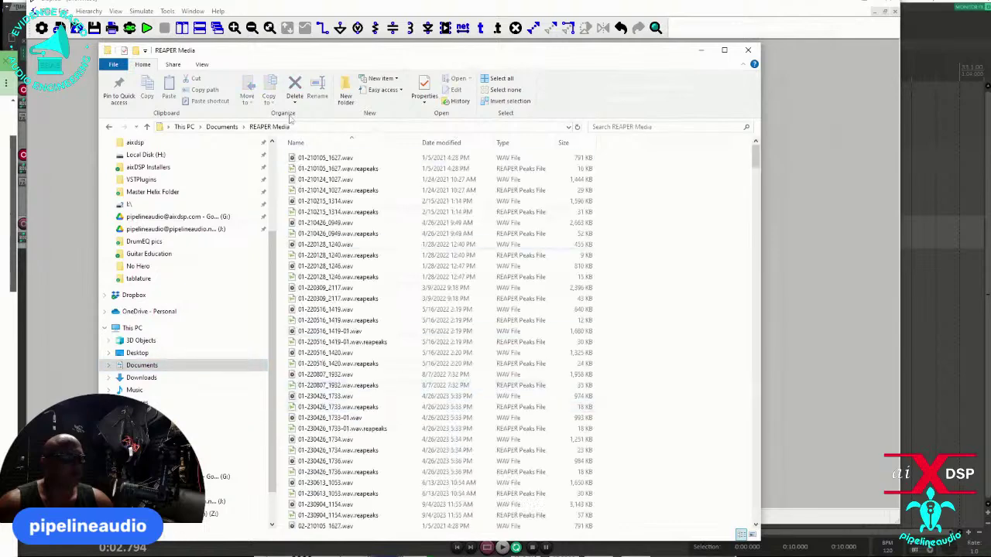
left_click(222, 126)
double_click(306, 461)
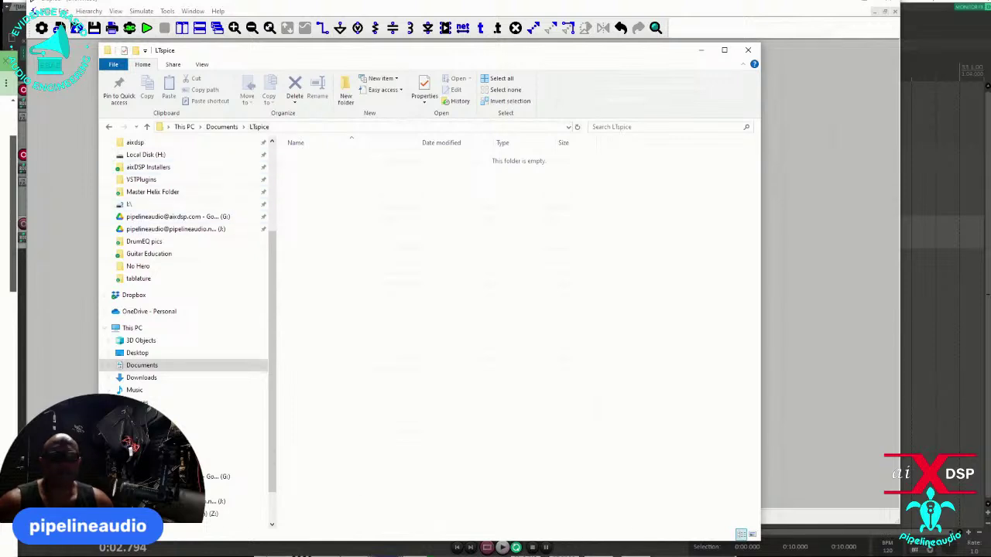
left_click_drag(295, 60, 422, 311)
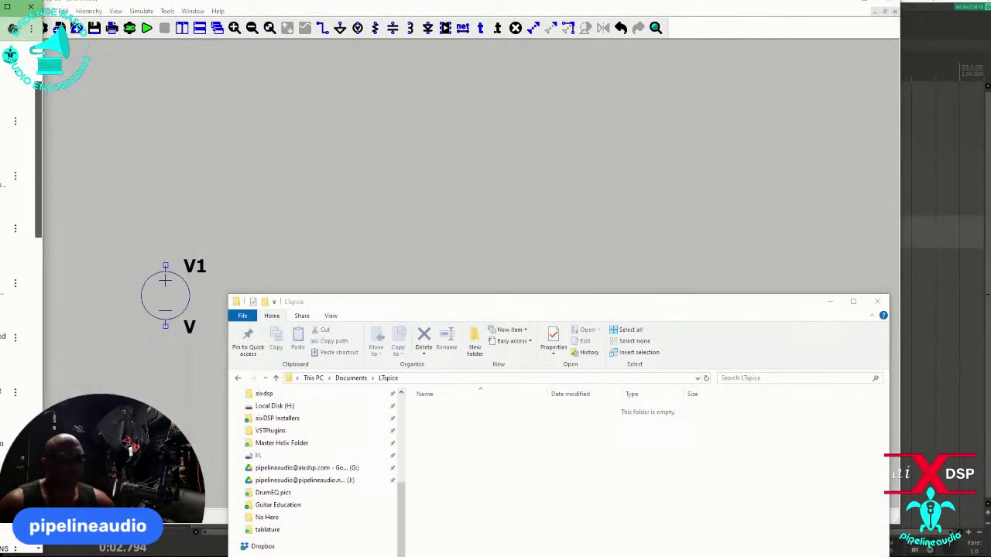
Open the LTspice component library to check its symbol directory path, and bring File Explorer back in front.
left_click(446, 28)
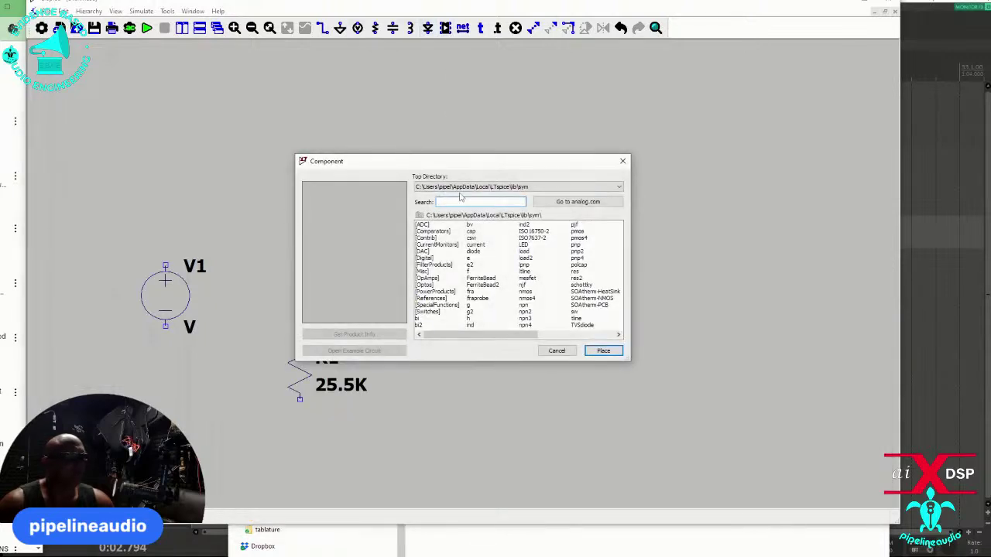
left_click(406, 552)
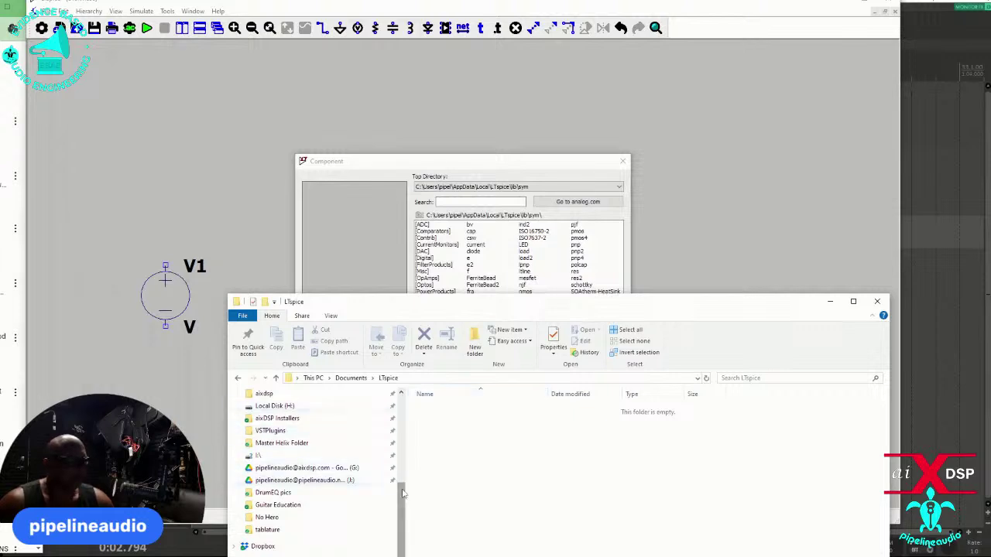
scroll(402, 493, "down", 2)
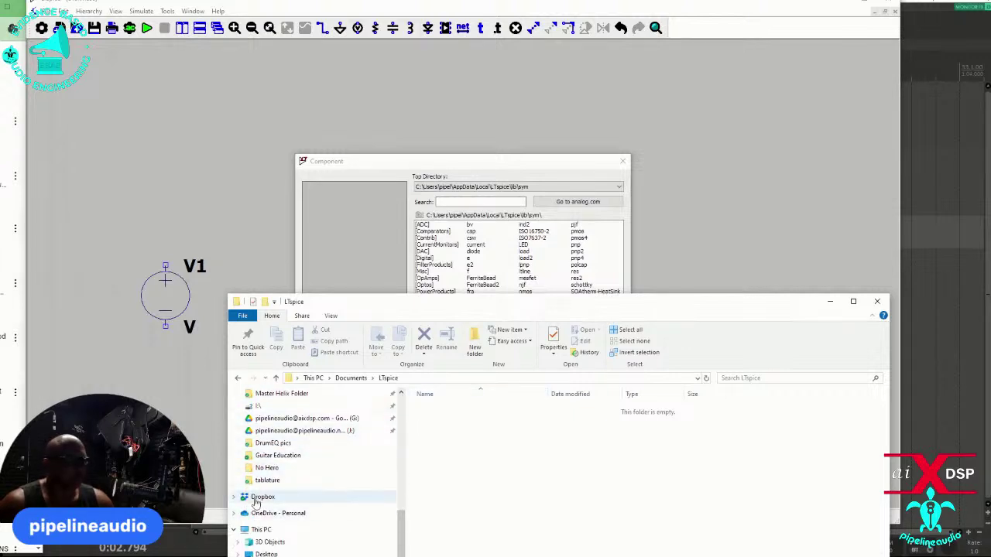
left_click_drag(356, 304, 181, 126)
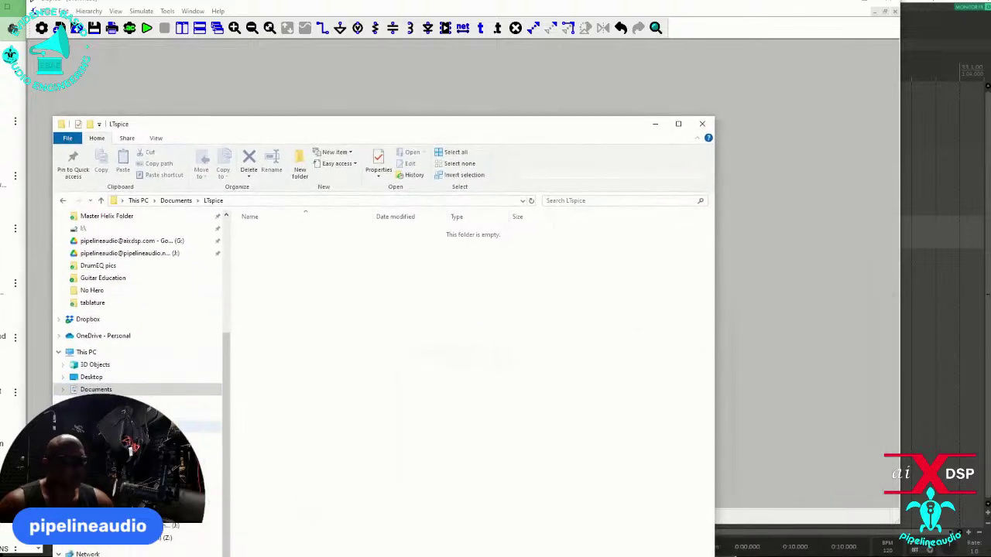
Browse to the Users folder on Local Disk (C:), keeping the component library's directory path in view.
left_click(211, 451)
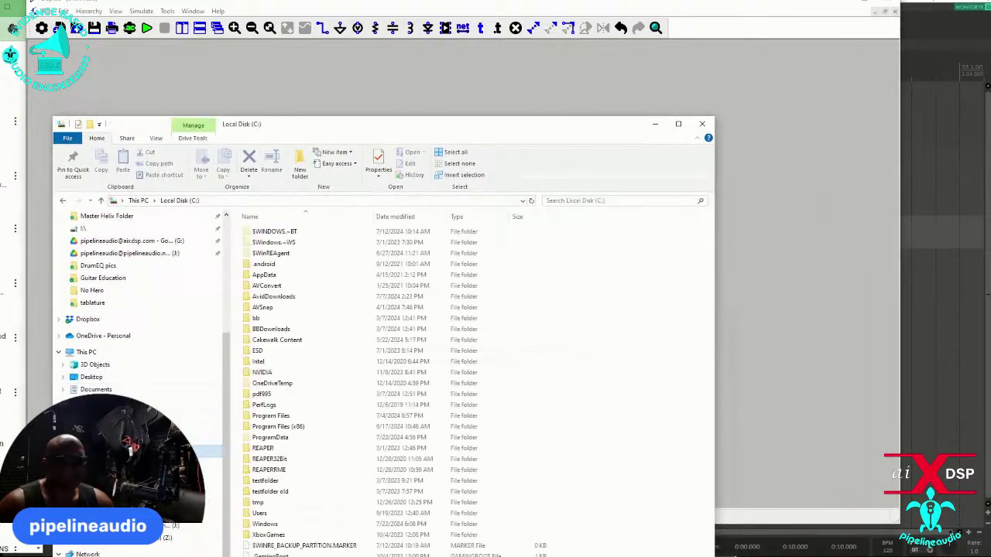
double_click(259, 513)
double_click(263, 231)
left_click_drag(343, 122, 382, 258)
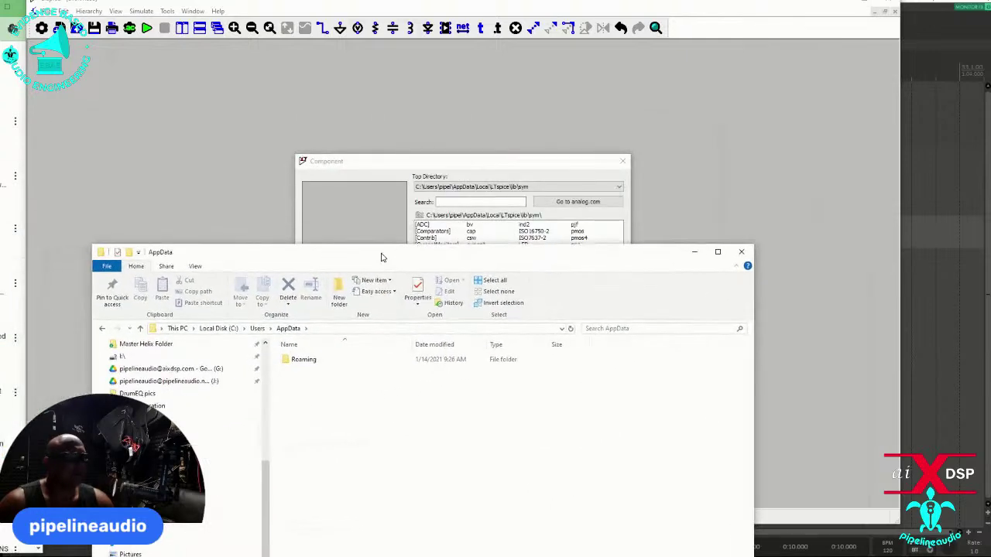
left_click(256, 329)
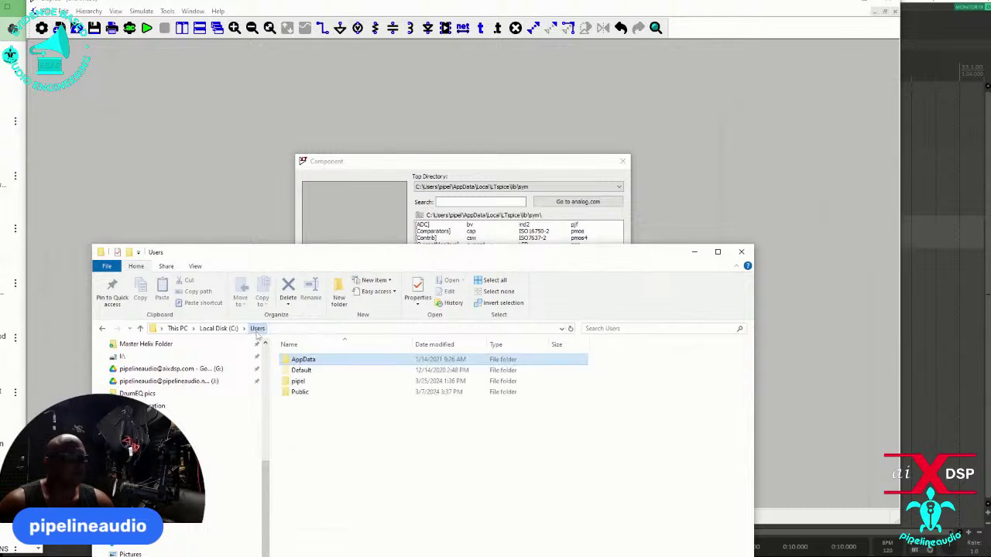
Open the AppData\Local folder inside the current user's profile folder.
double_click(298, 381)
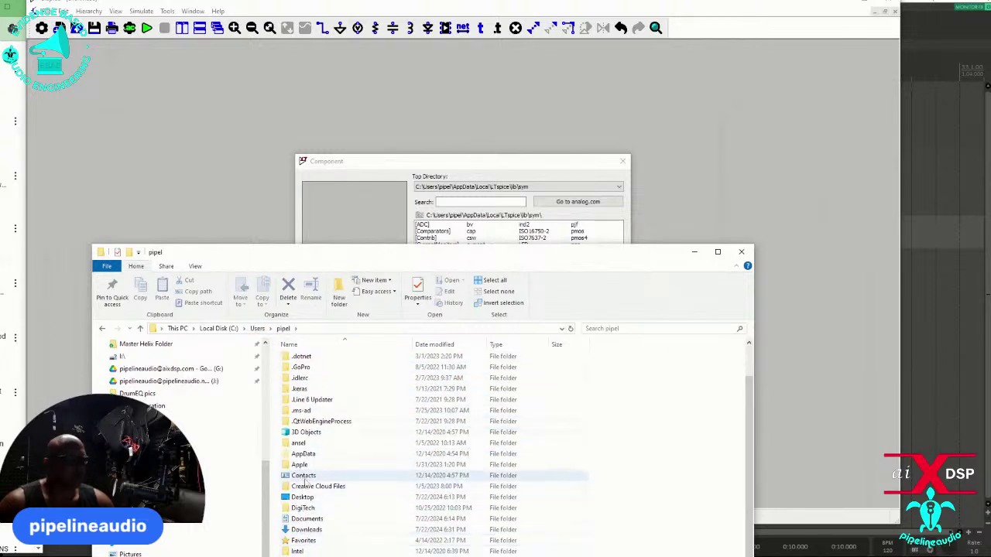
left_click(301, 459)
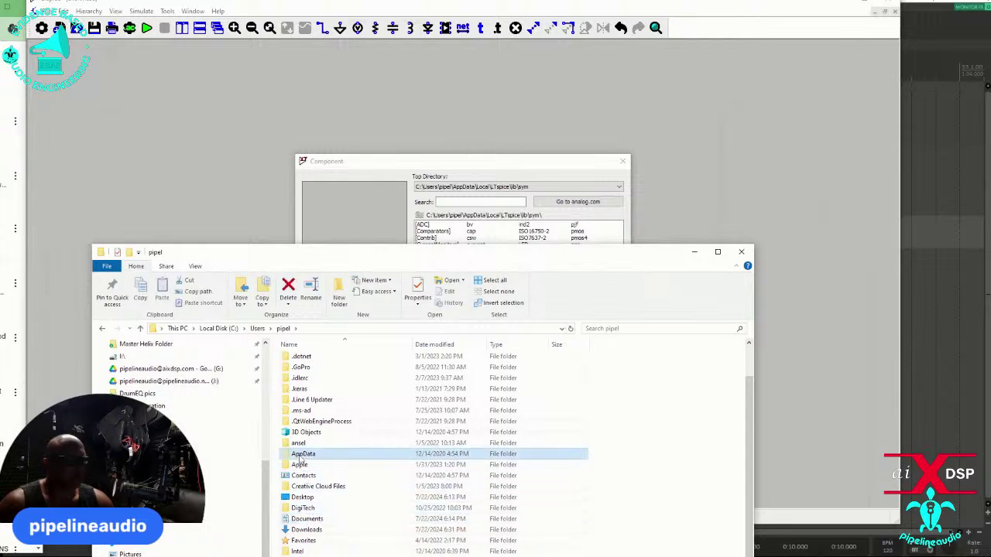
double_click(300, 459)
double_click(348, 359)
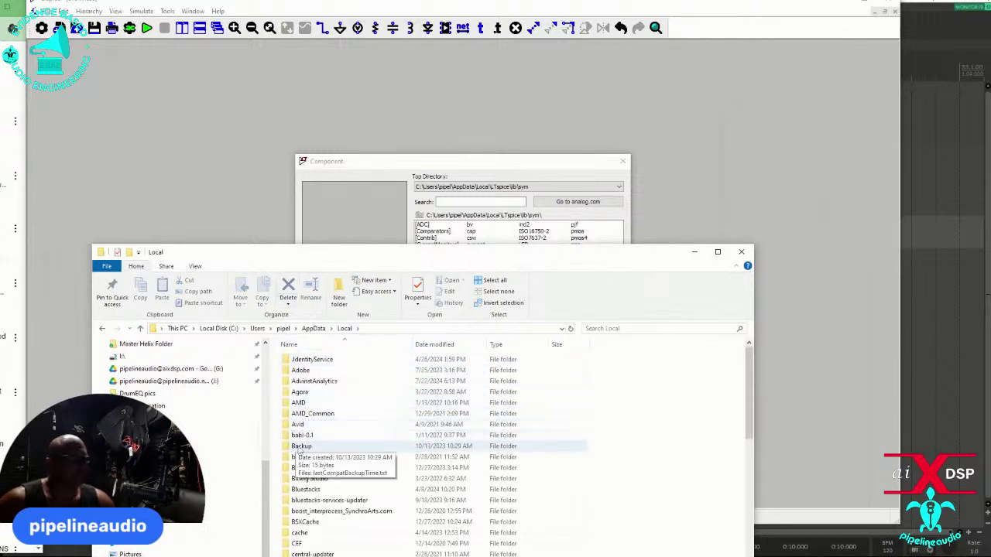
Open the LTspice\lib folder inside AppData\Local.
scroll(294, 445, "down", 8)
scroll(306, 467, "down", 6)
left_click(302, 520)
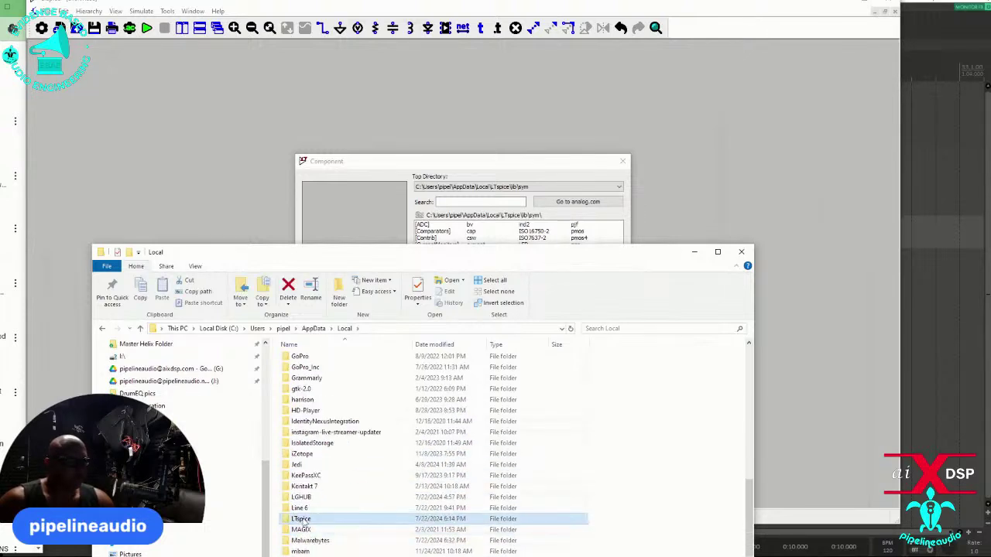
double_click(302, 519)
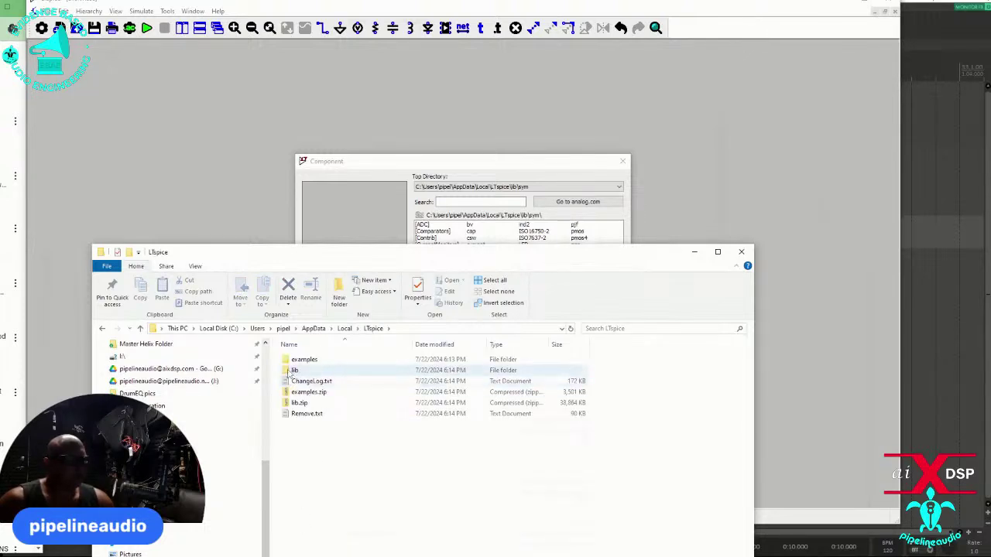
double_click(293, 371)
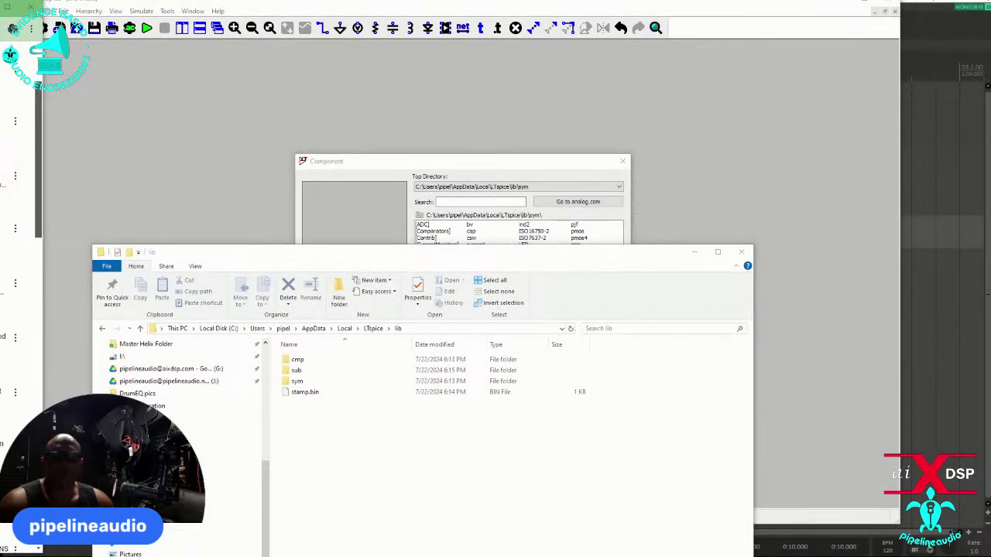
Open the sym folder and place the downloaded pot.asy symbol file in it.
left_click_drag(0, 159, 0, 263)
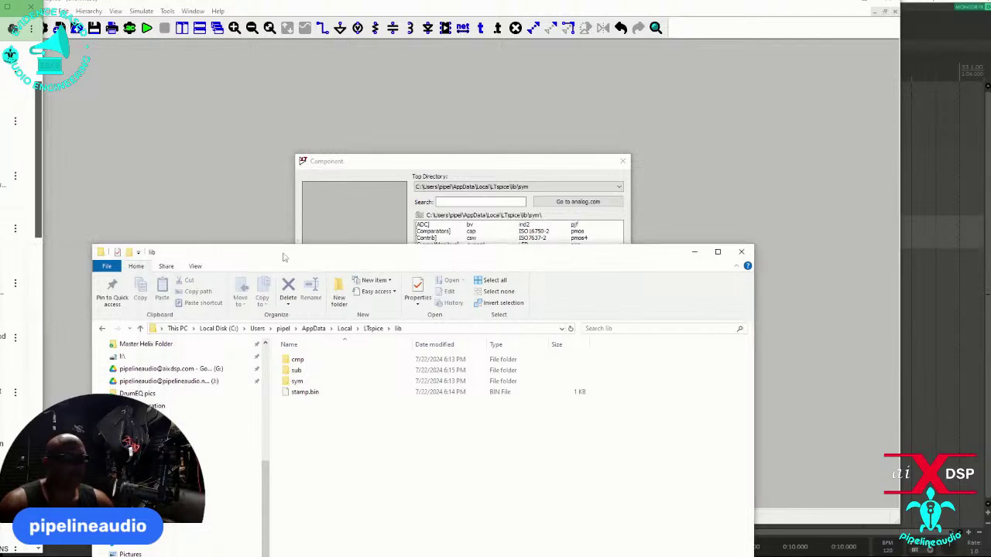
double_click(296, 381)
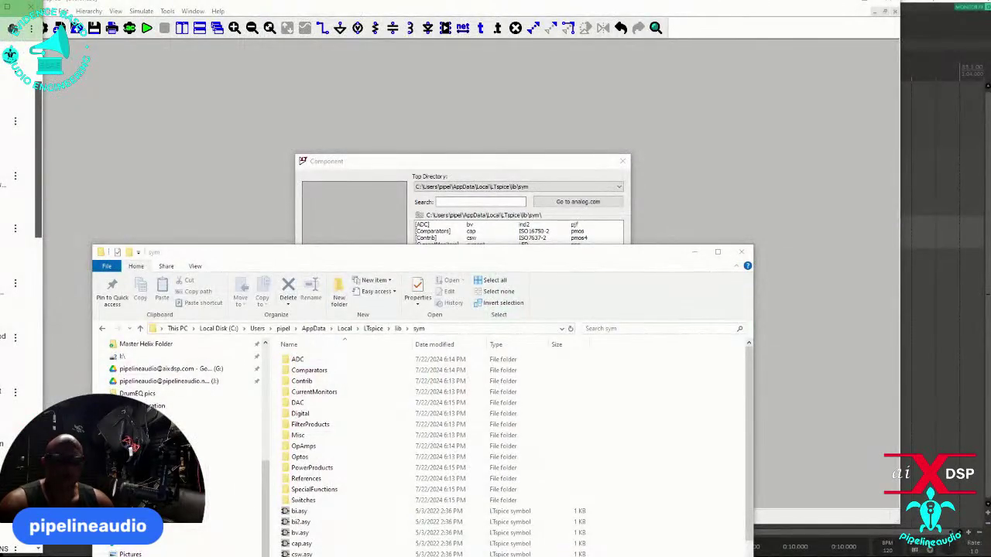
left_click_drag(323, 462, 664, 548)
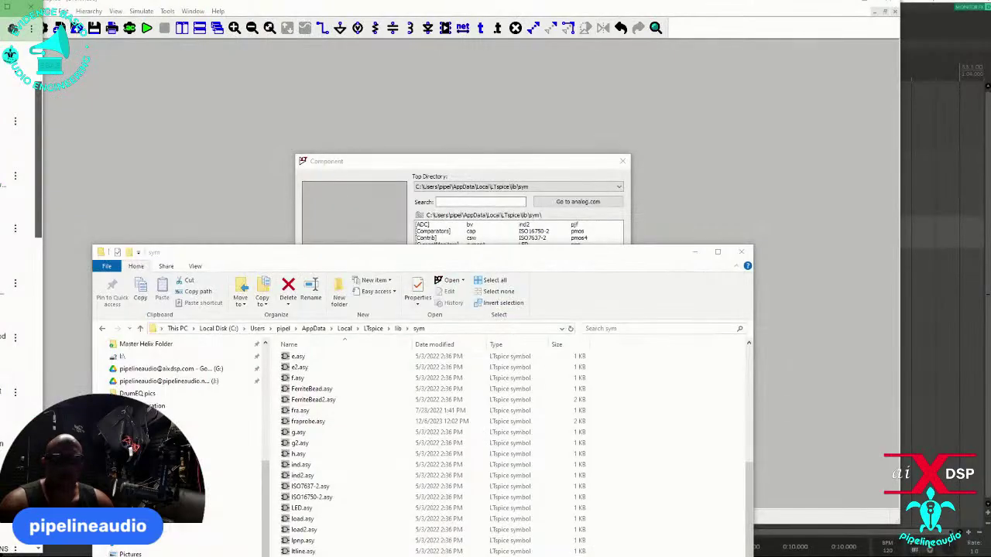
Go back to the lib folder, open the sub folder and place the downloaded pot.sub file in it.
left_click(398, 328)
double_click(310, 370)
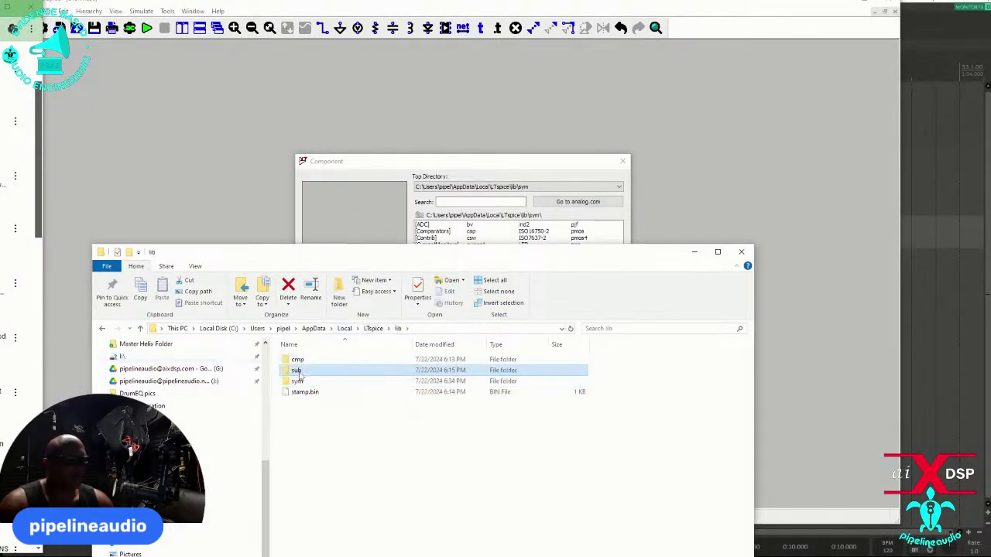
left_click_drag(24, 495, 655, 484)
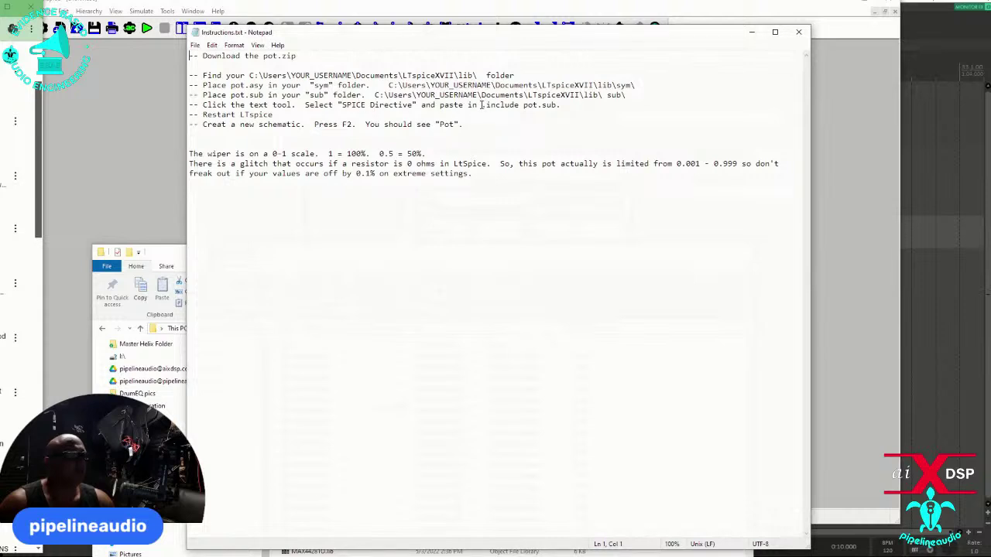
Copy the ".include pot.sub" directive from Instructions.txt, switch to LTspice and close the component library to return to the schematic.
left_click_drag(481, 106, 562, 106)
key("ctrl+c")
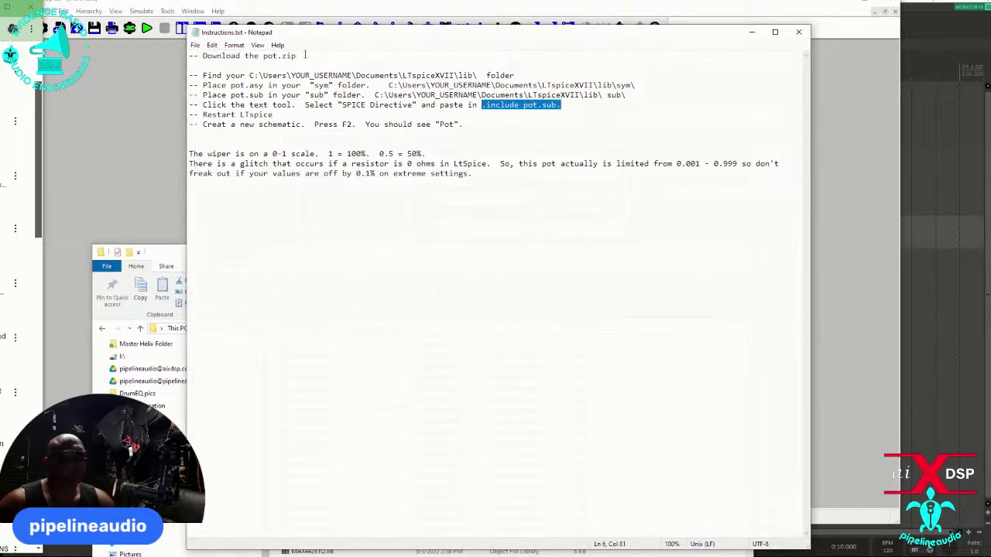
left_click(255, 2)
left_click(167, 12)
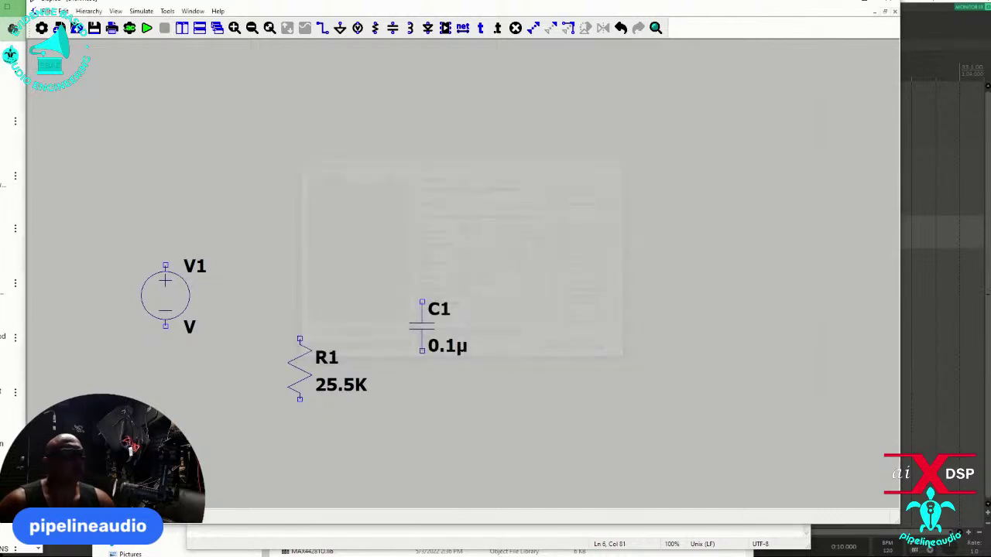
left_click(167, 11)
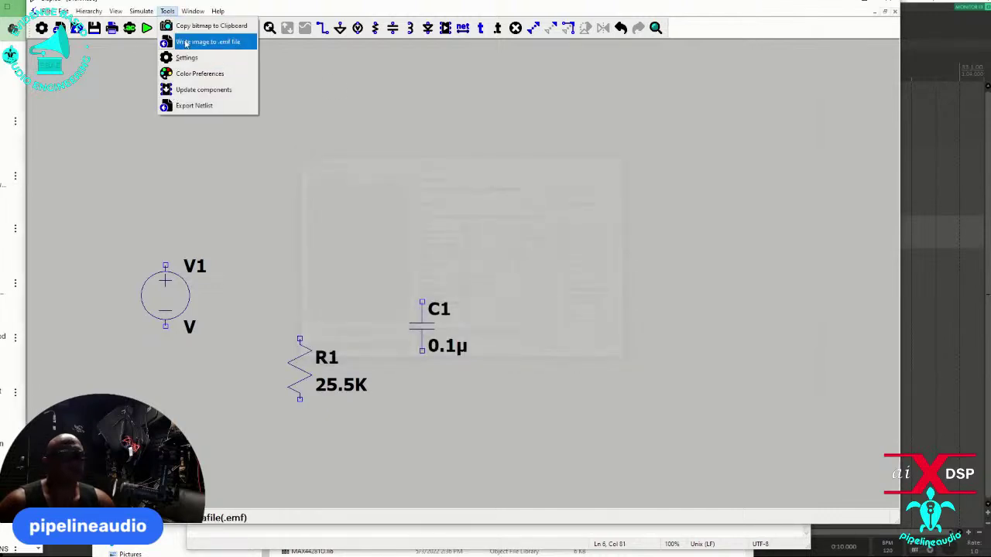
left_click(573, 67)
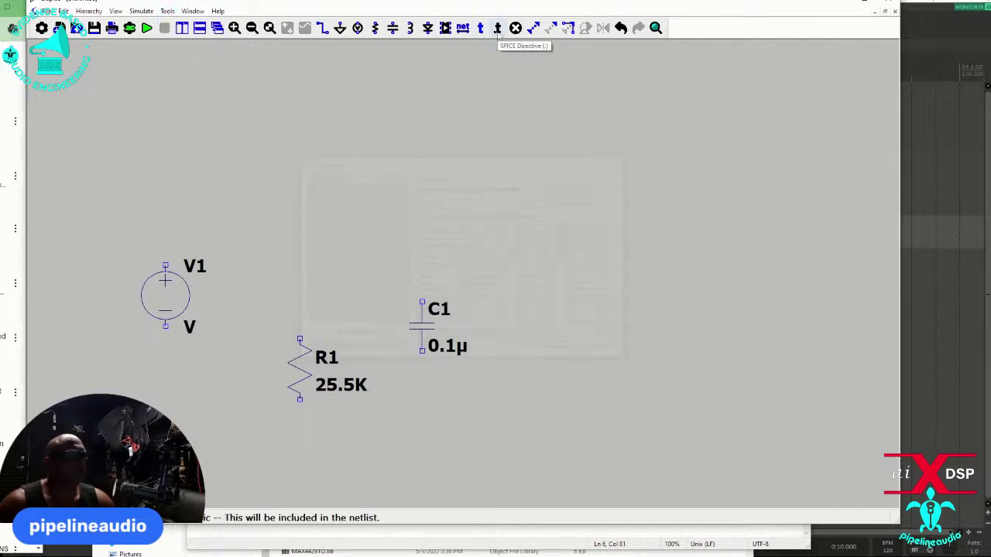
left_click(497, 28)
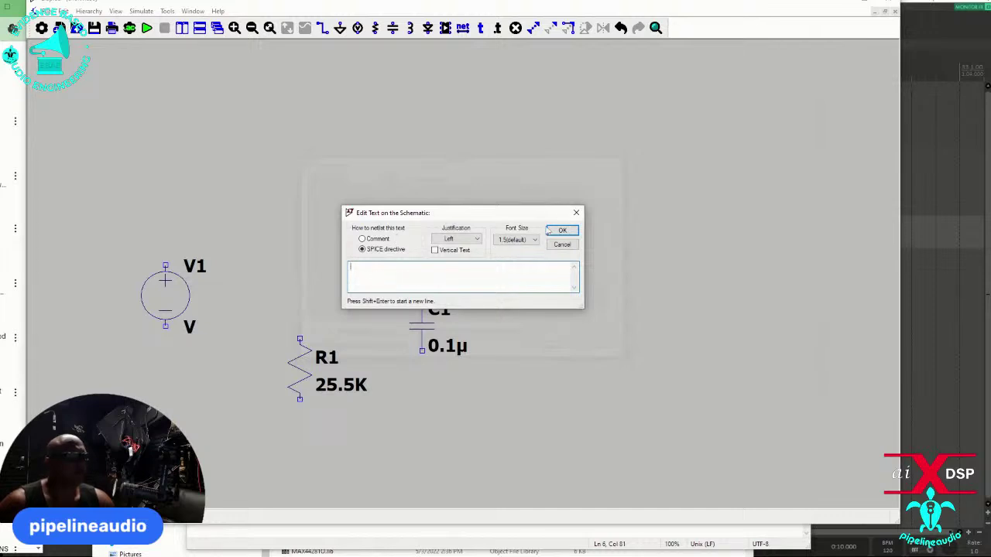
left_click(576, 212)
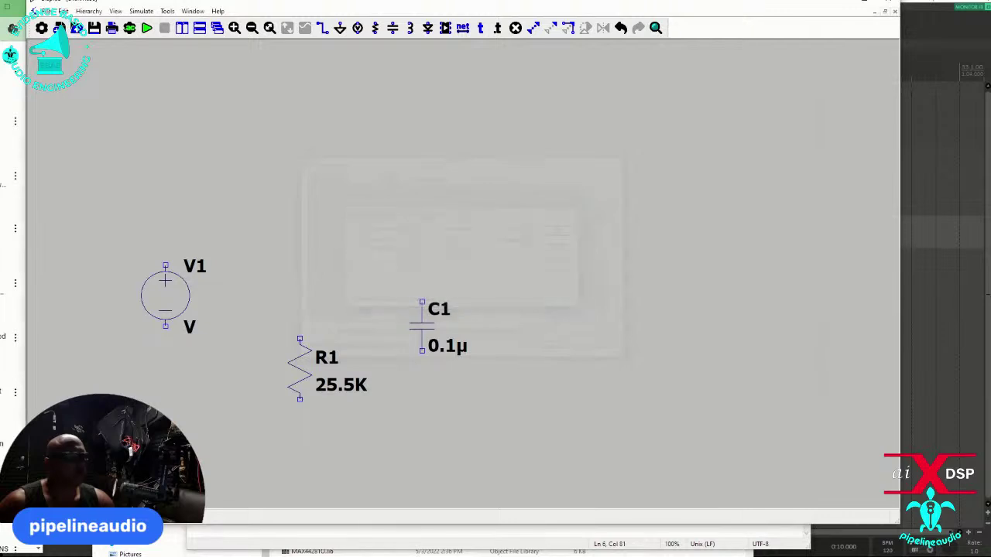
Paste the copied line as comment text and place ".include pot.sub" on the schematic above capacitor C1.
left_click(481, 28)
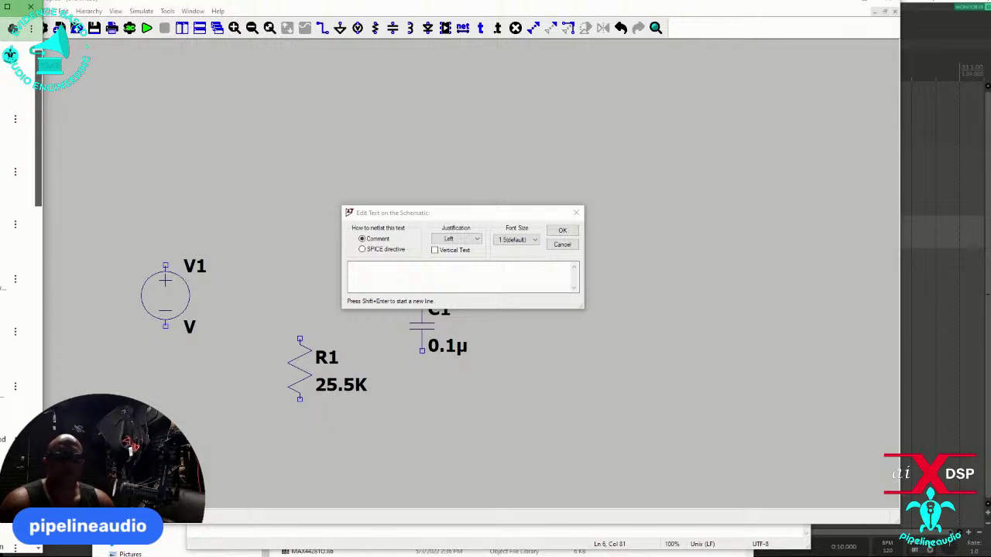
left_click(375, 266)
key("ctrl+v")
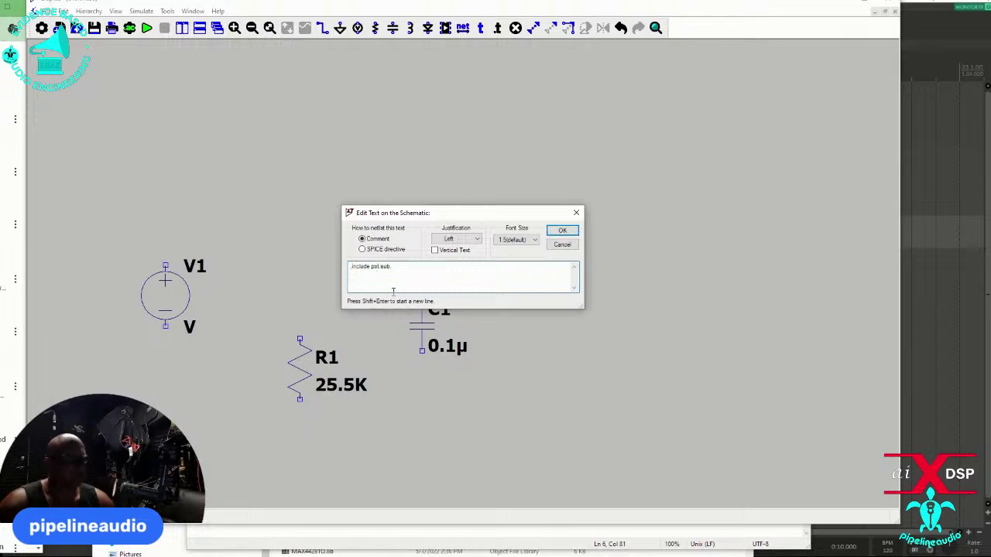
left_click(562, 230)
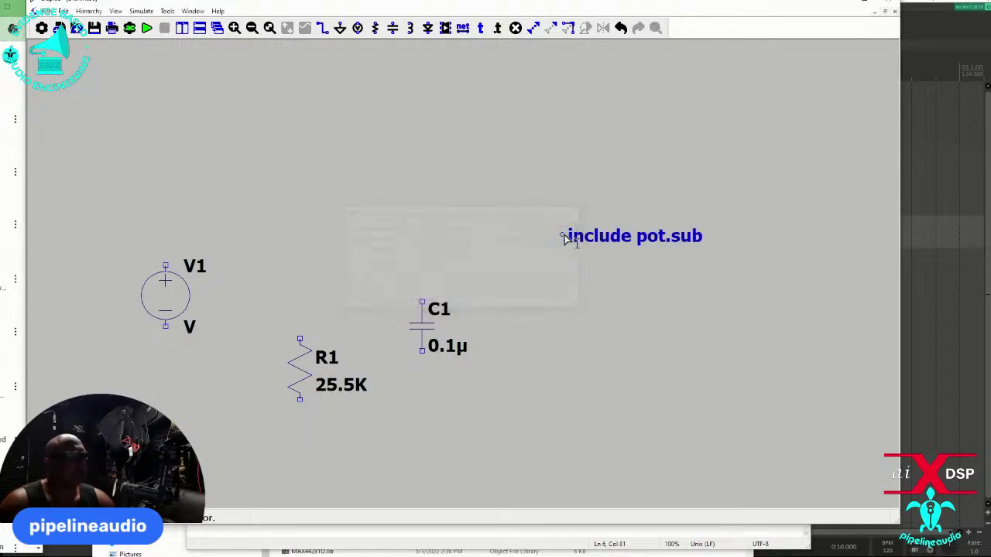
left_click(411, 230)
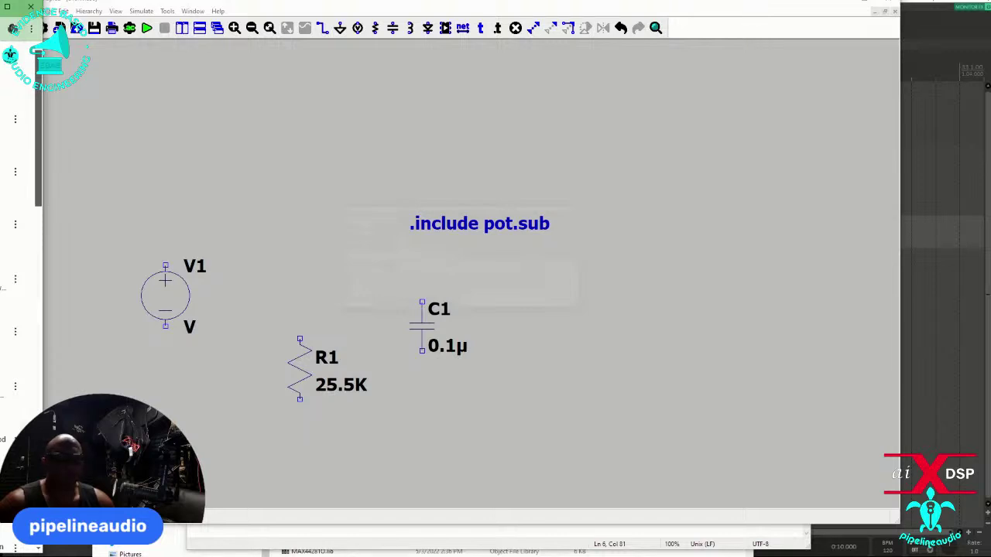
Close the Draft1.asc schematic without saving its changes and create a new blank schematic.
left_click(895, 10)
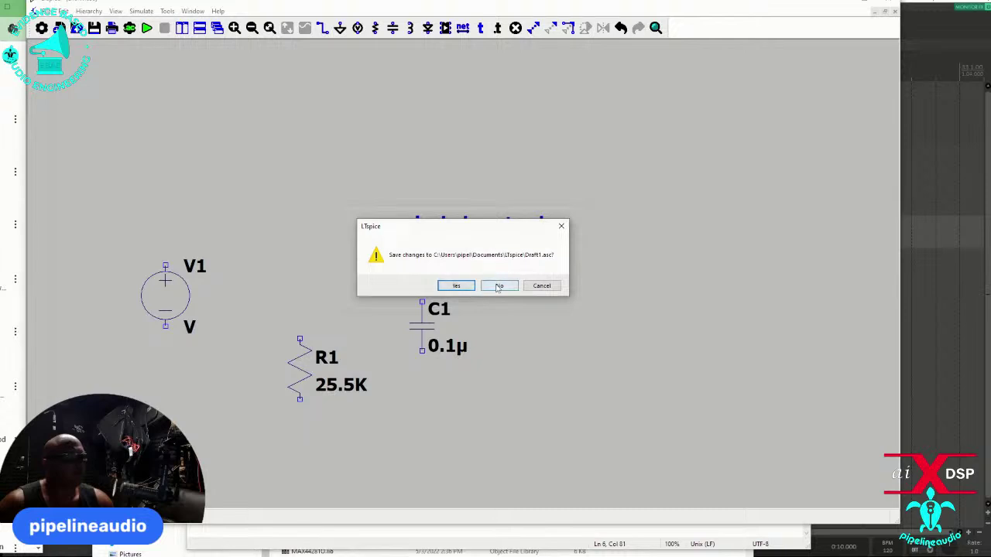
left_click(491, 286)
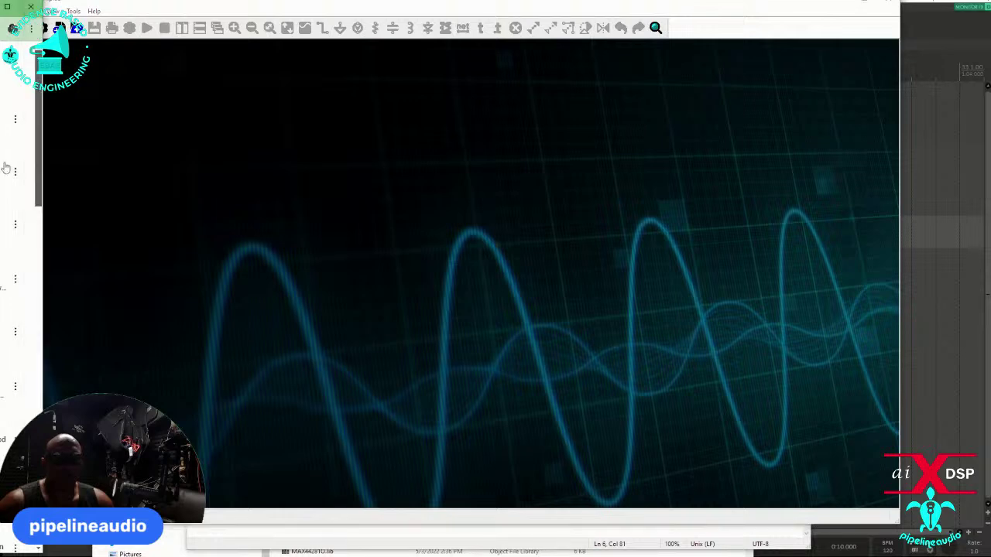
left_click(36, 11)
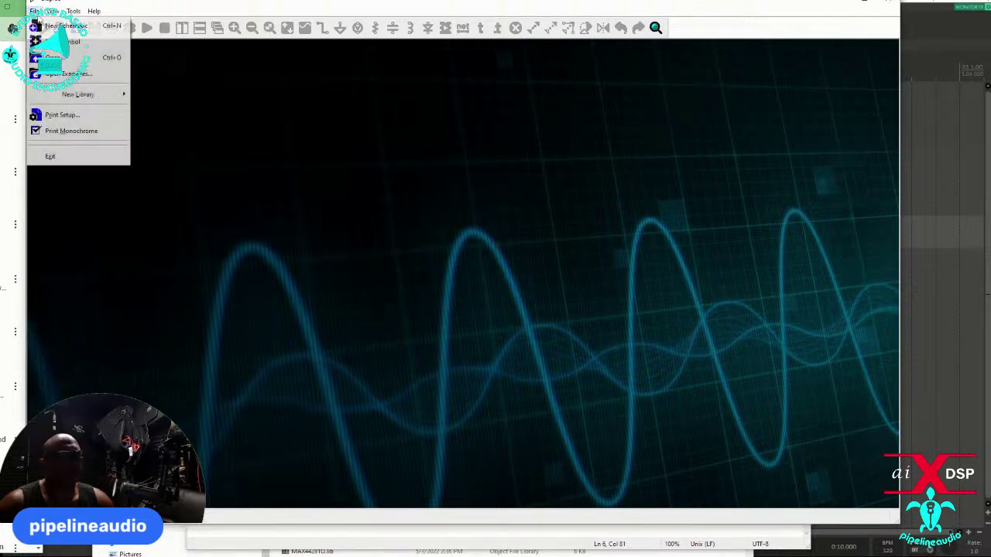
left_click(65, 25)
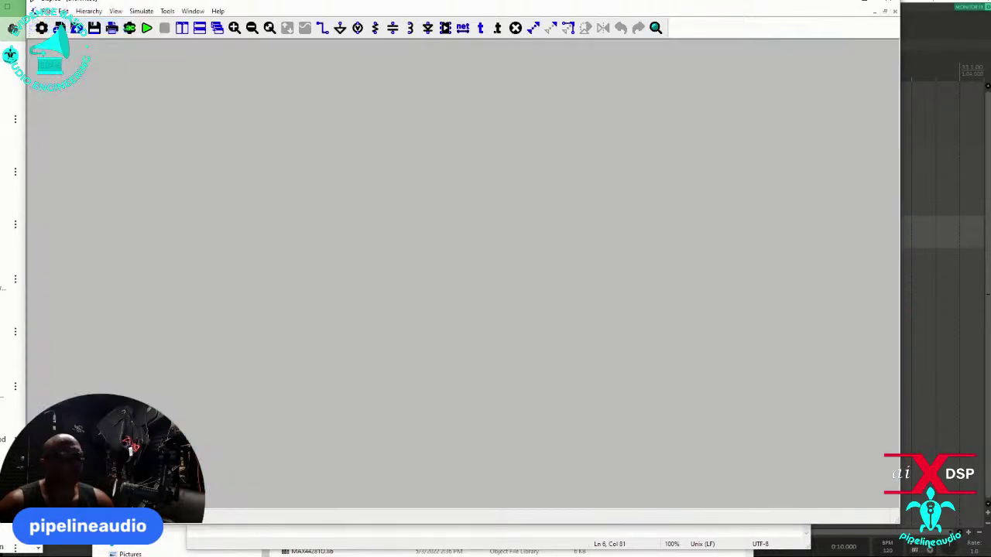
Place one pot component from the component library on the blank schematic.
left_click(446, 28)
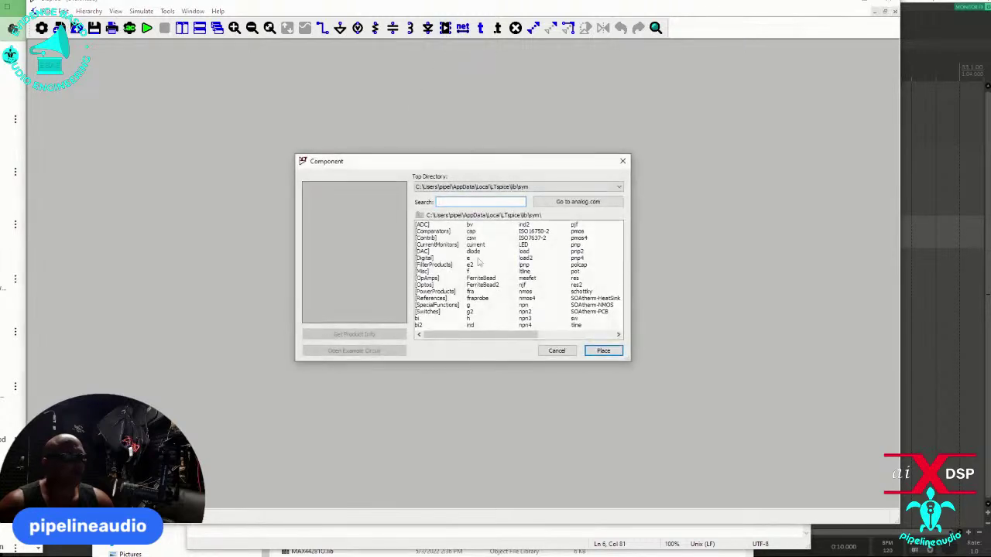
double_click(576, 272)
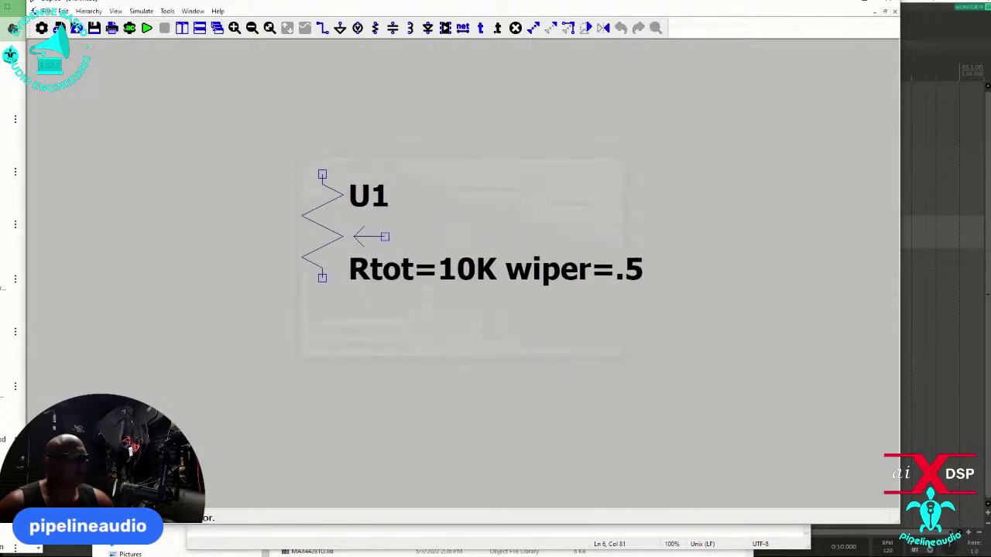
left_click(239, 175)
key("Escape")
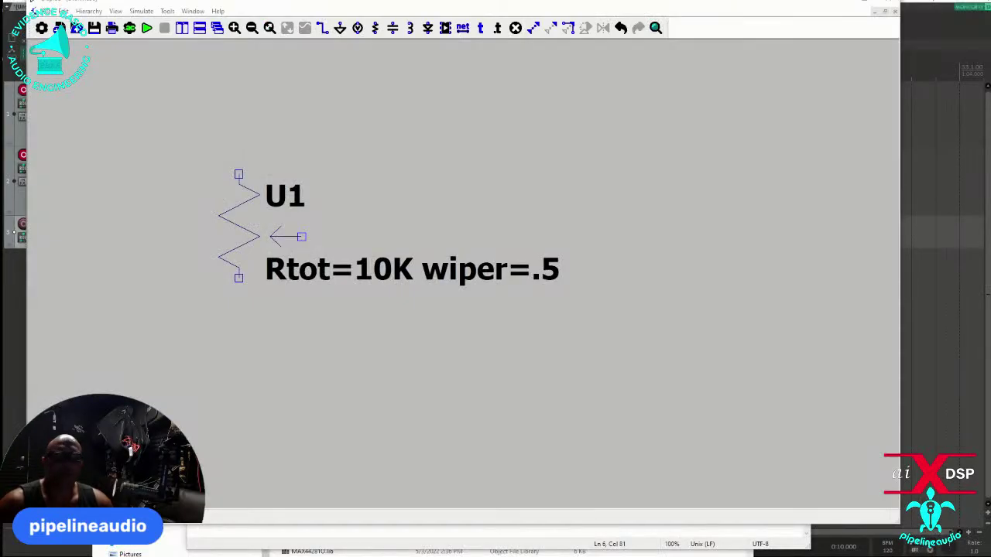
Switch to the browser and examine the EMG wiring diagram for the volume and tone pots.
key("alt+Tab")
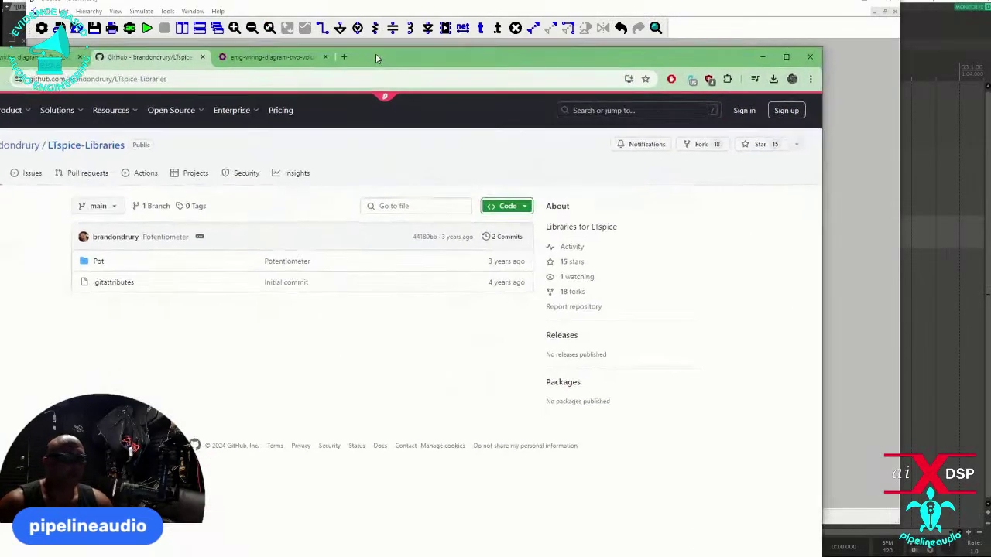
left_click(260, 57)
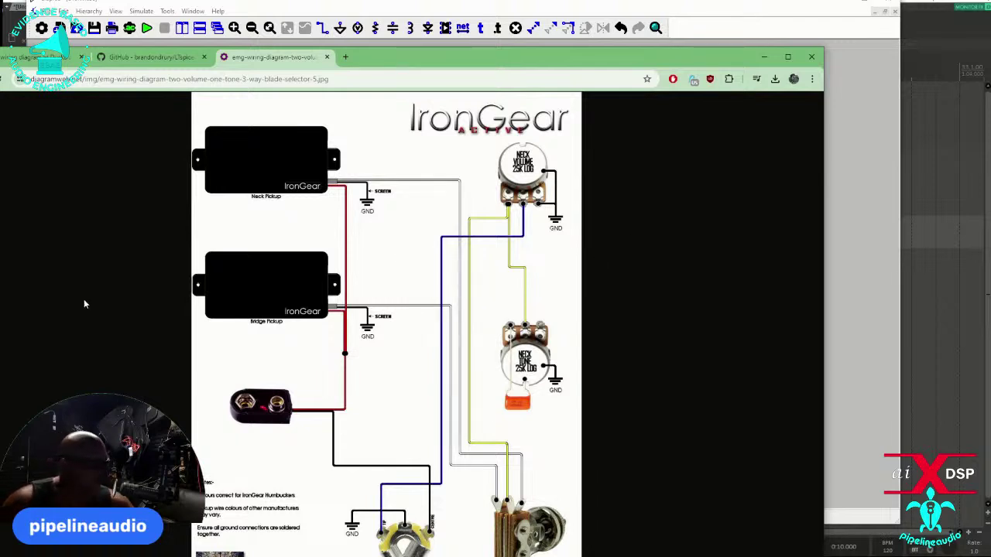
key("alt+Tab")
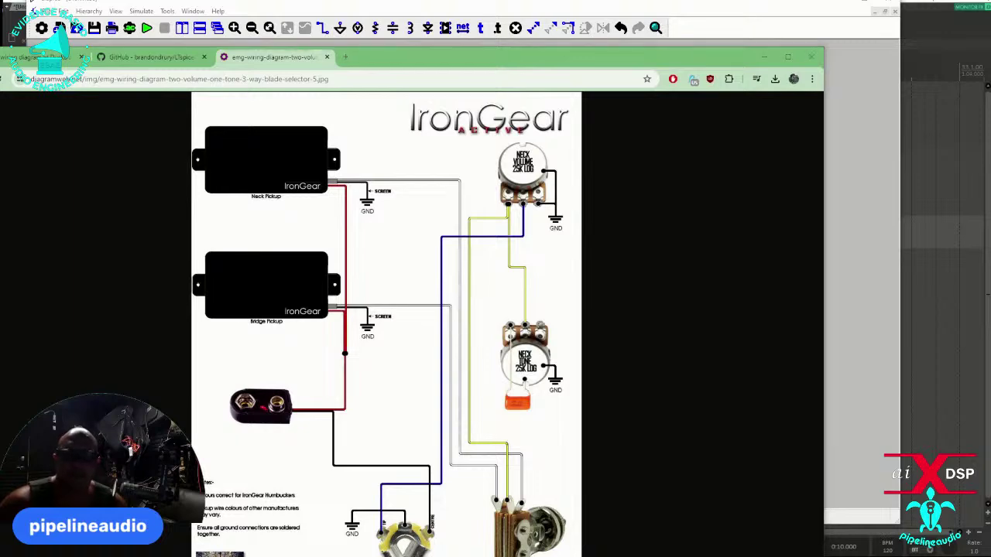